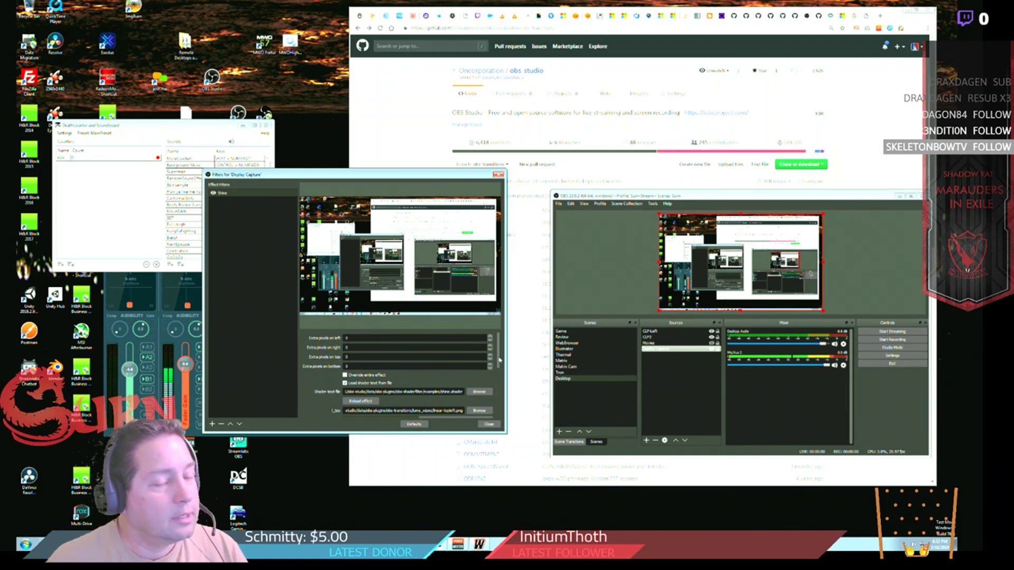
# Scroll the Display Capture Shine filter properties to shine_color and bring up its colour picker
pyautogui.scroll(-3, 500, 360)
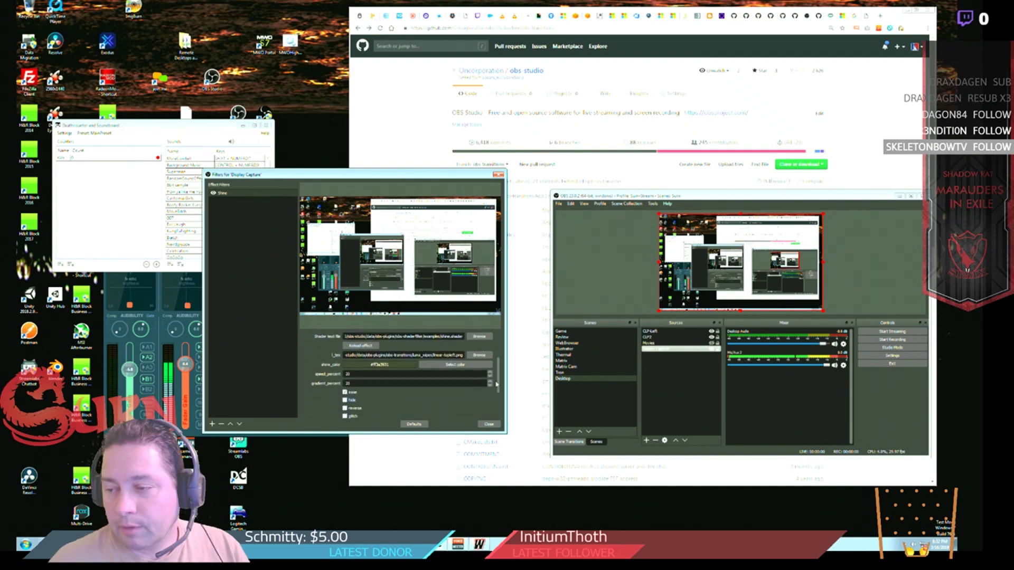
pyautogui.scroll(1, 490, 380)
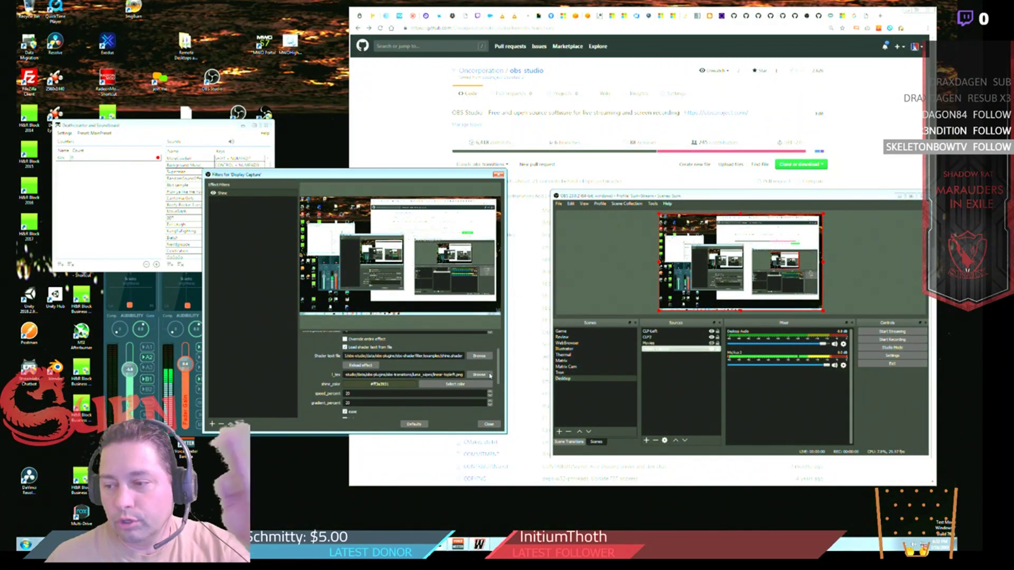
pyautogui.scroll(-2, 489, 376)
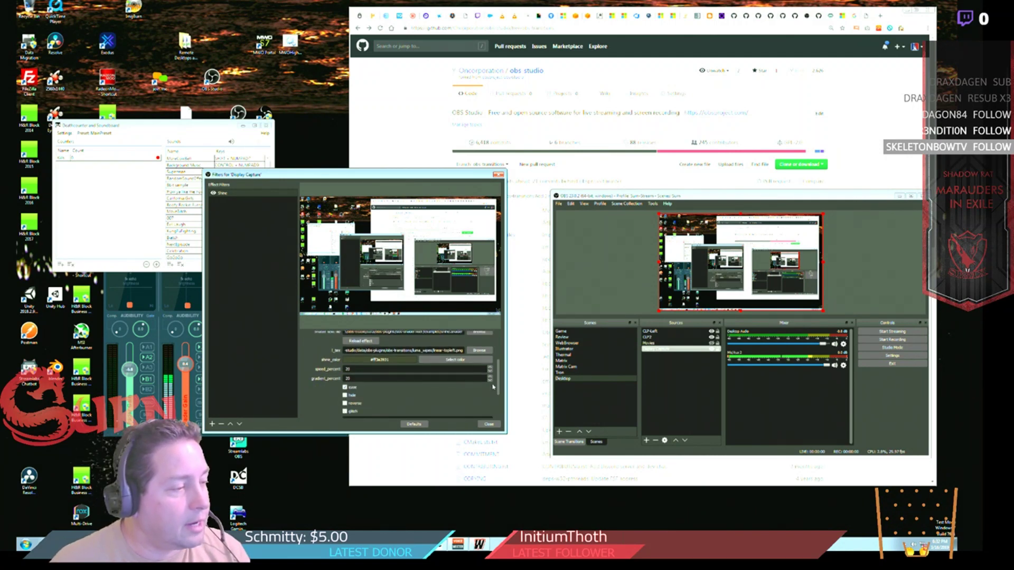
pyautogui.click(442, 362)
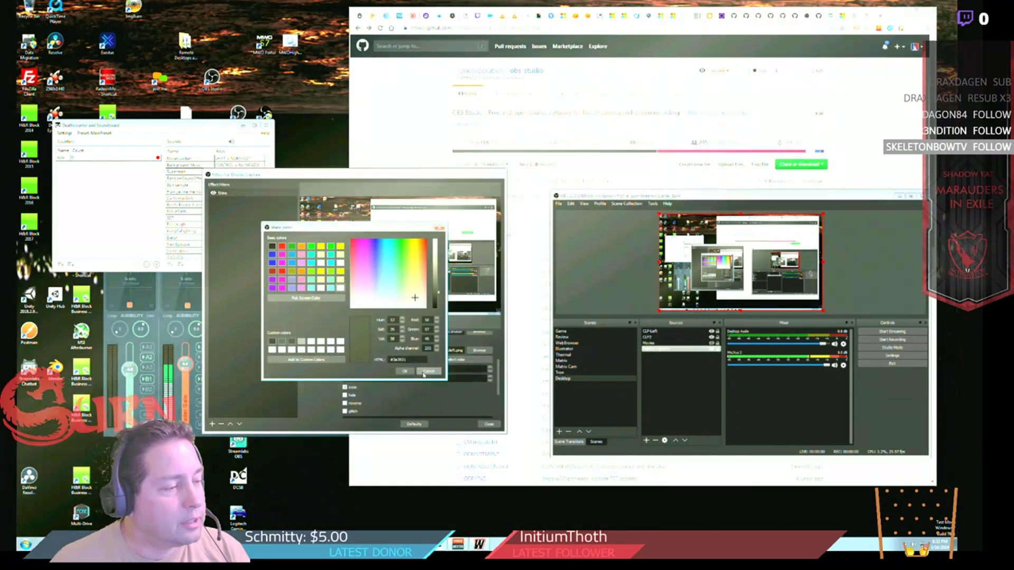
# Keep the current shine_color, review start_adjust and stop_adjust, then return to l_tex
pyautogui.click(409, 372)
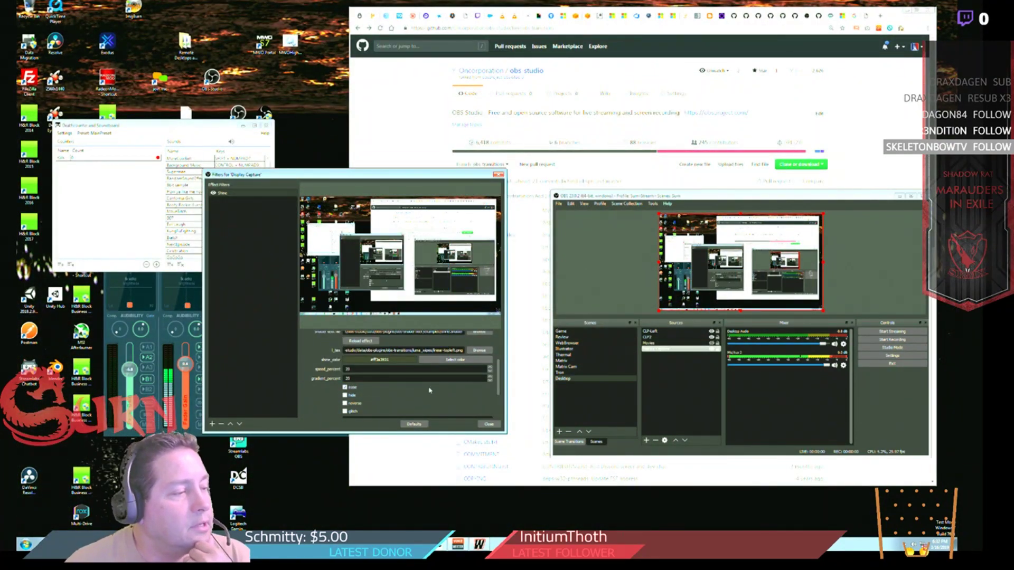
pyautogui.scroll(-1, 444, 397)
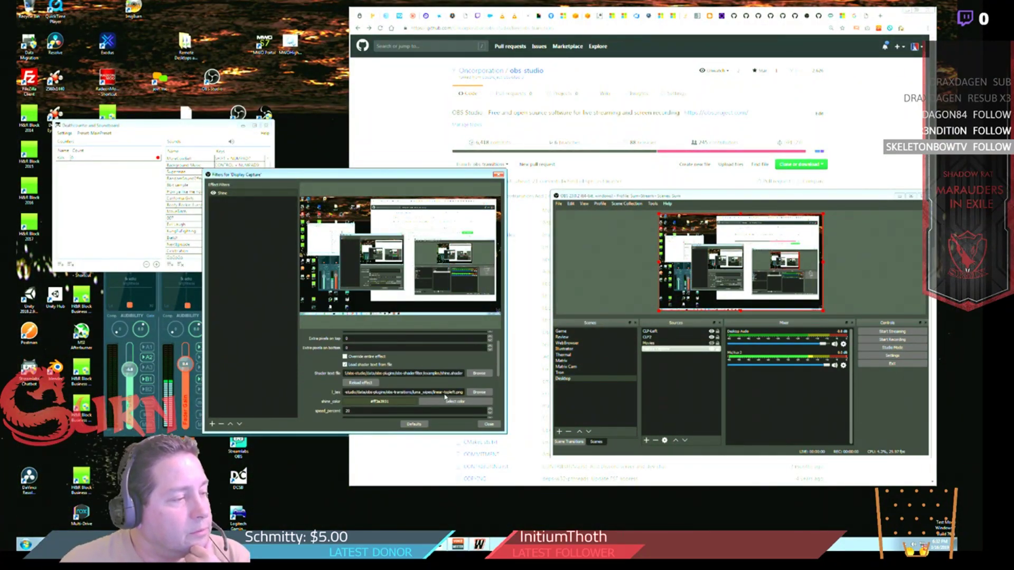
pyautogui.scroll(-1, 444, 397)
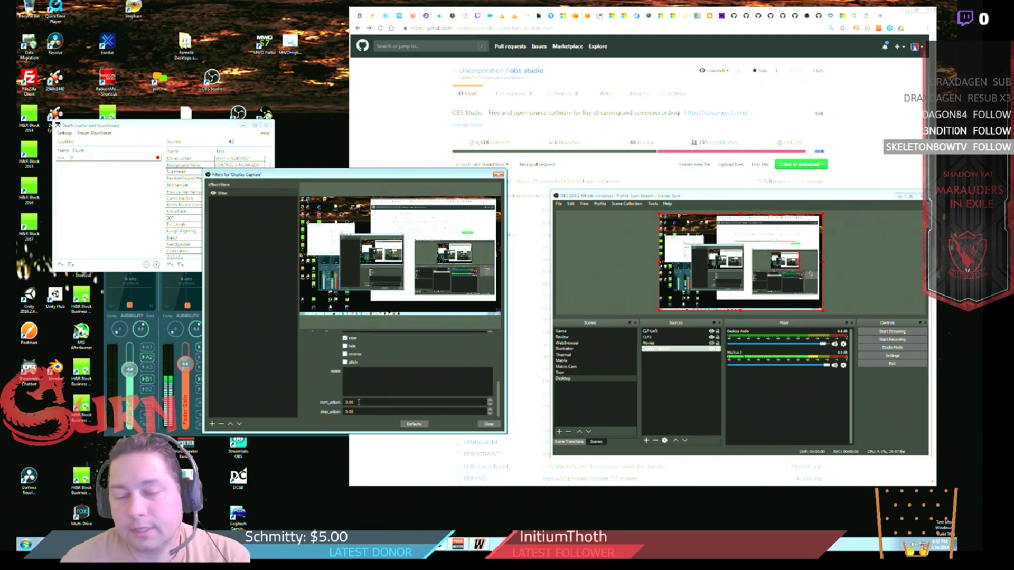
pyautogui.scroll(2, 454, 369)
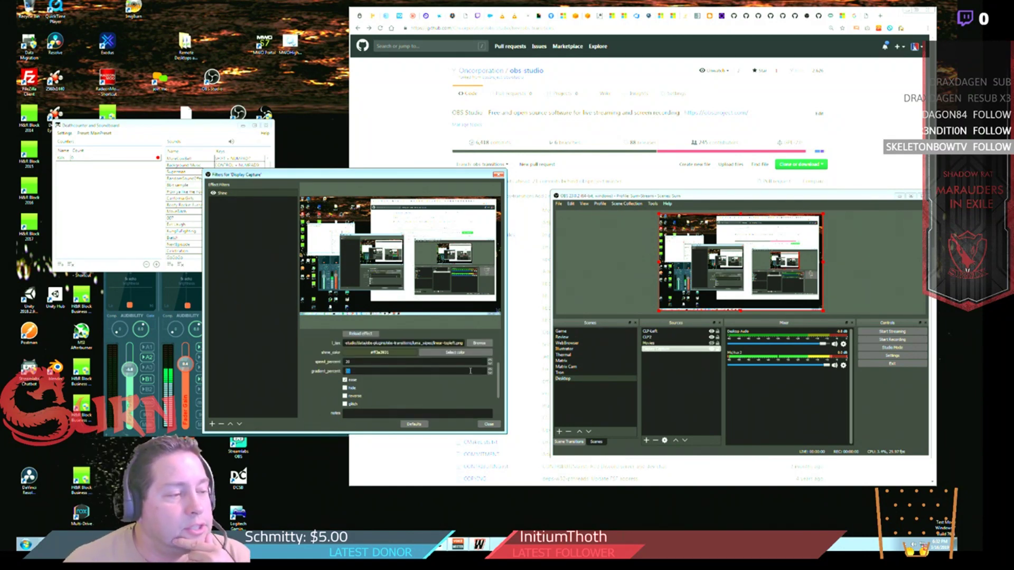
# Show the luma_wipes folder in the l_tex file chooser and move it aside from the preview
pyautogui.click(479, 344)
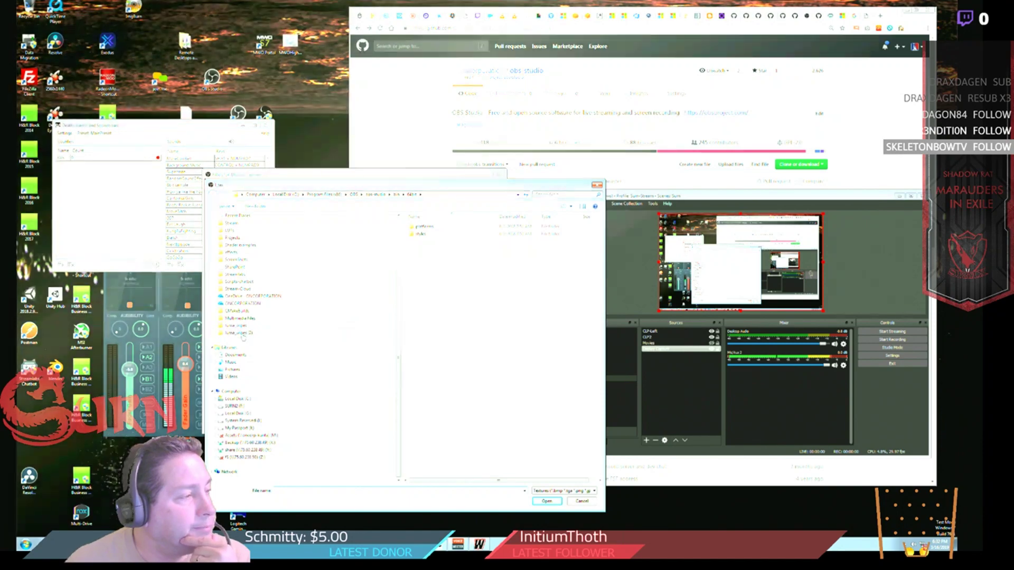
pyautogui.click(581, 501)
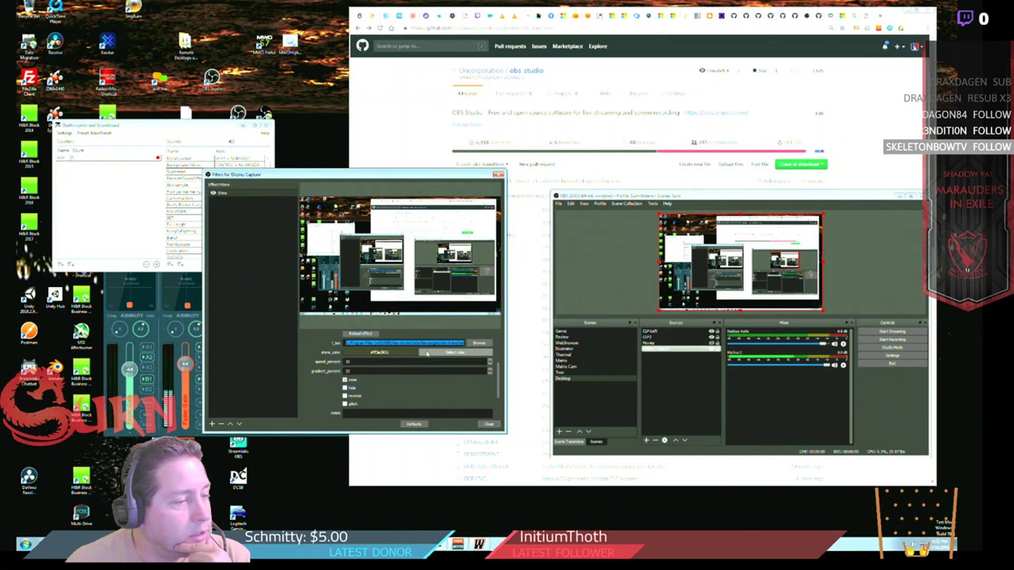
pyautogui.click(478, 344)
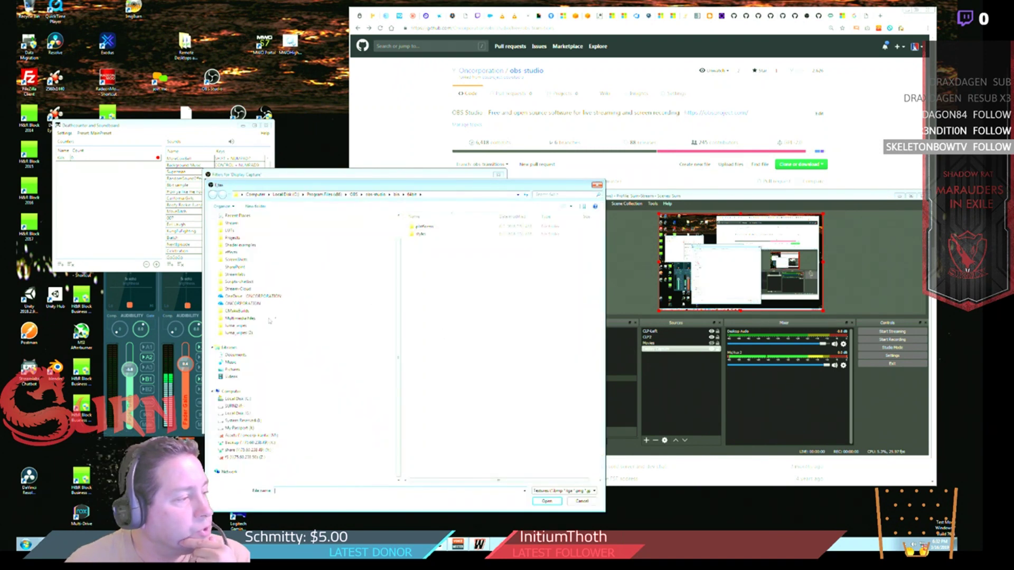
pyautogui.click(236, 333)
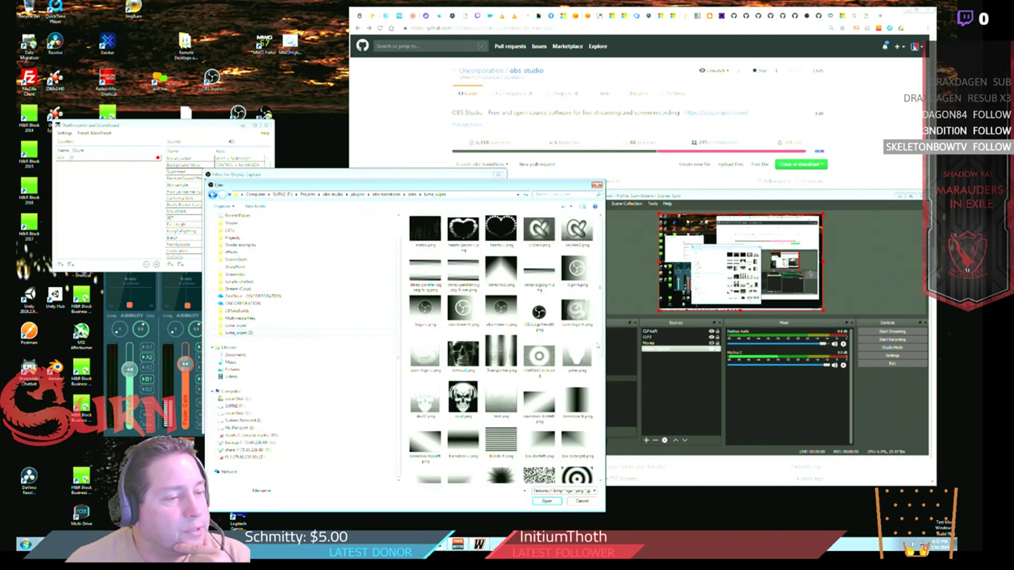
pyautogui.moveTo(476, 186); pyautogui.dragTo(457, 177)
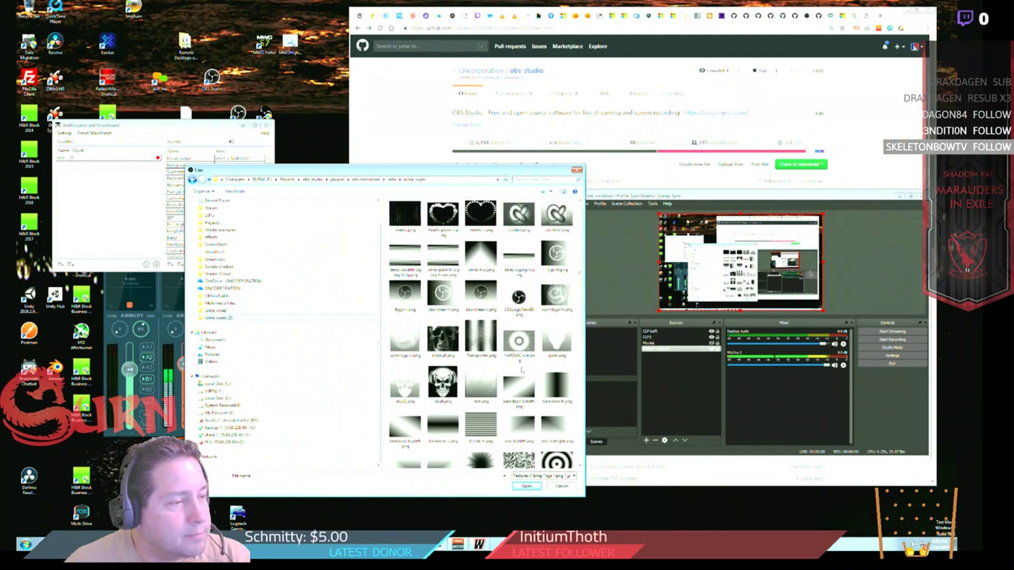
# Browse the wipe thumbnails again and bring up the file options for linear-topleft.png
pyautogui.scroll(-3, 579, 365)
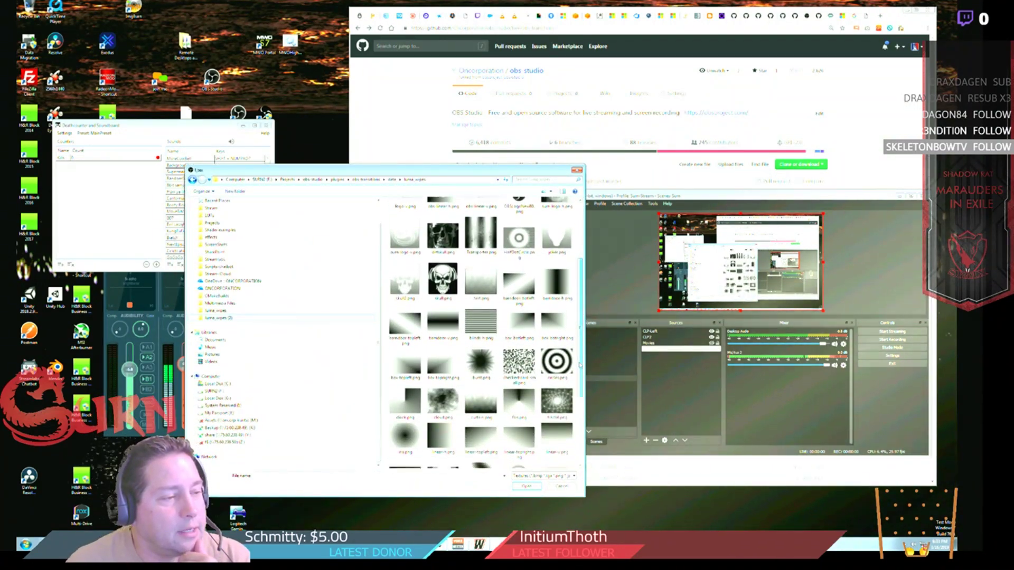
pyautogui.scroll(3, 579, 328)
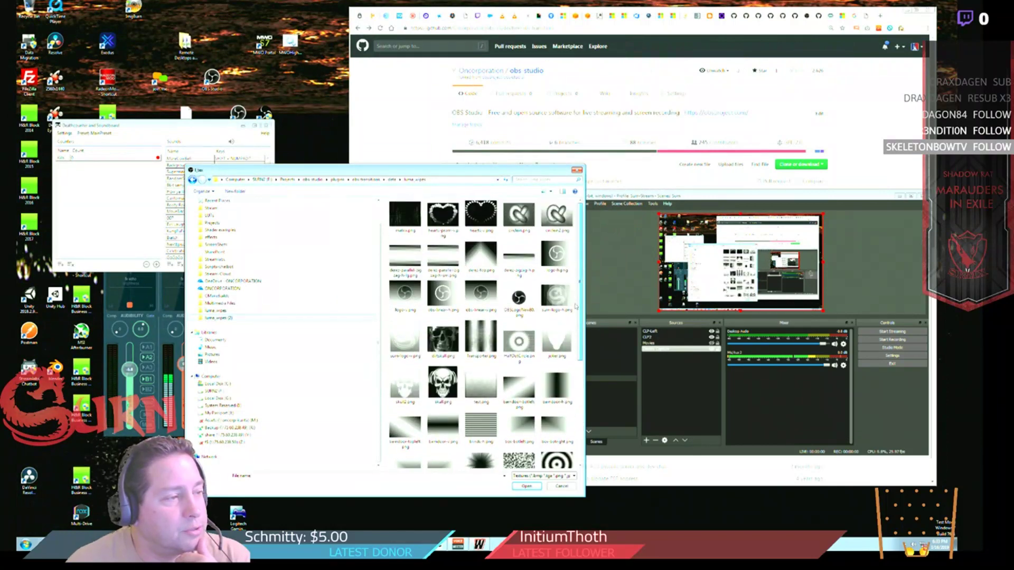
pyautogui.scroll(-7, 576, 327)
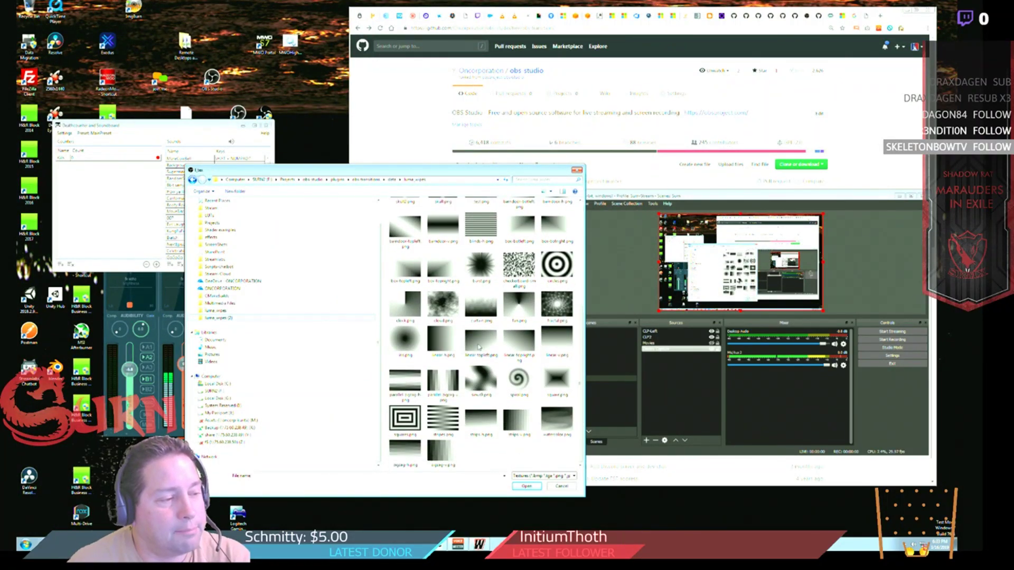
pyautogui.click(561, 487)
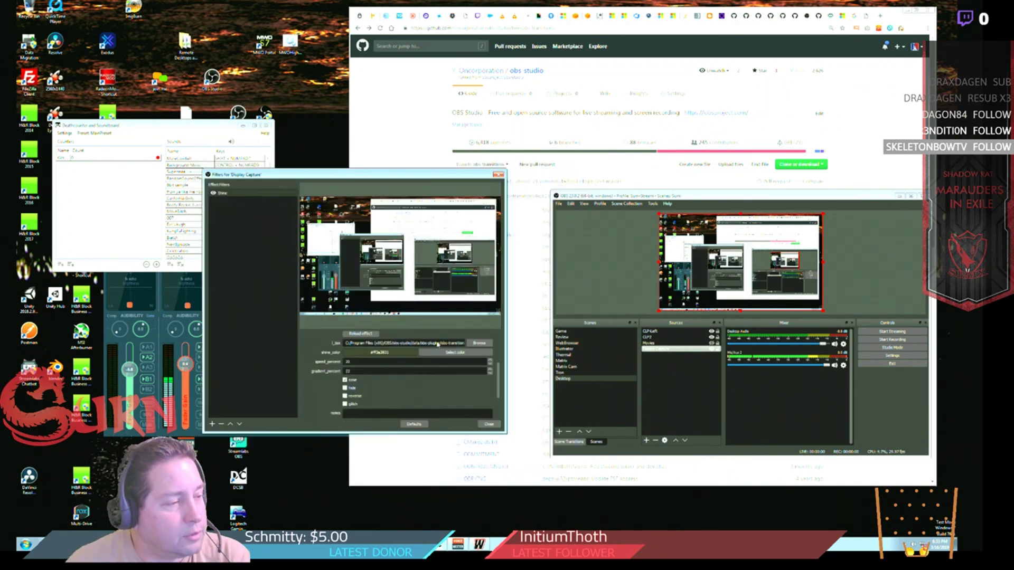
pyautogui.moveTo(437, 345); pyautogui.dragTo(471, 345)
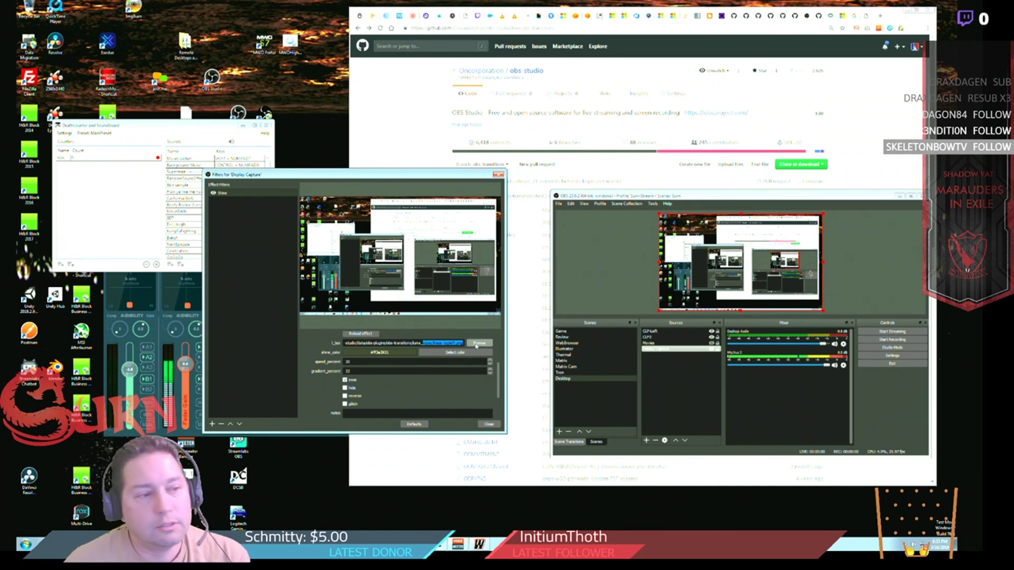
pyautogui.click(477, 344)
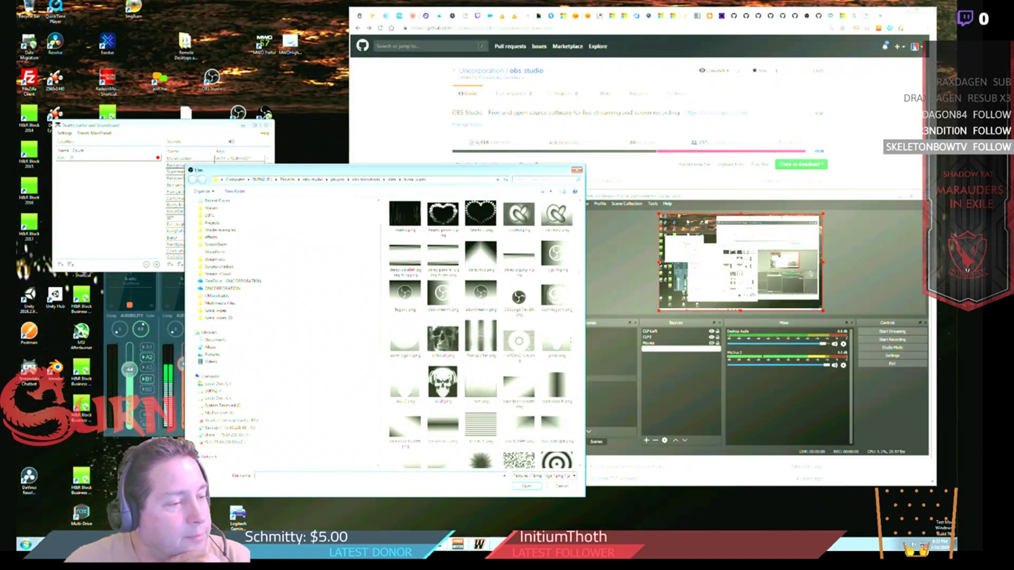
pyautogui.scroll(-4, 481, 333)
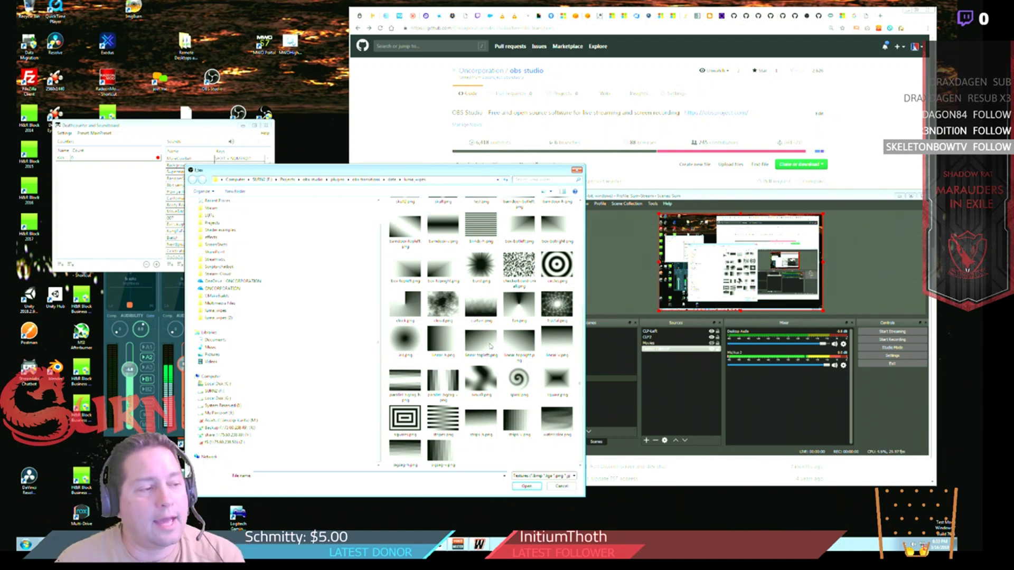
pyautogui.rightClick(490, 346)
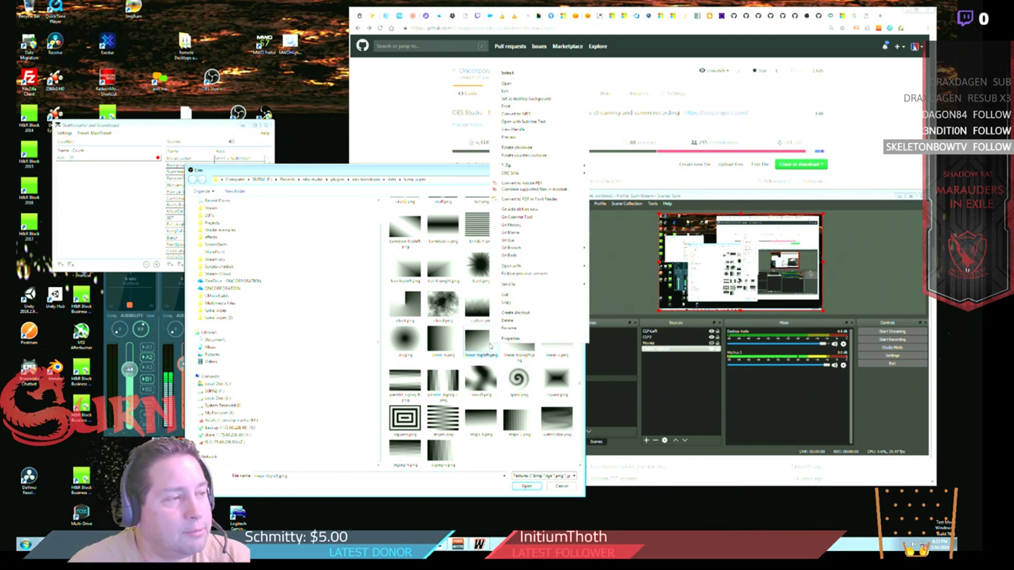
pyautogui.click(509, 138)
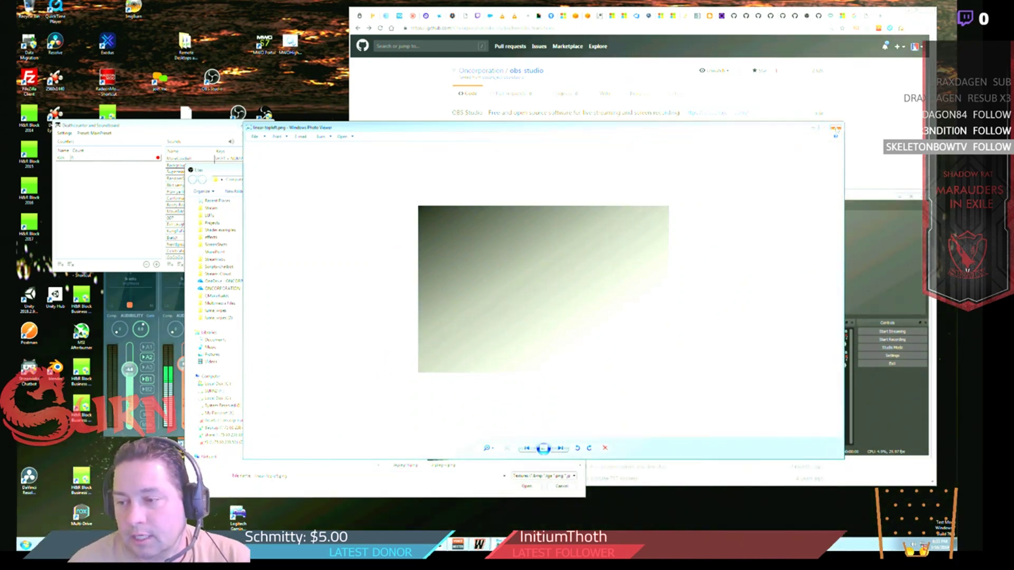
pyautogui.click(836, 128)
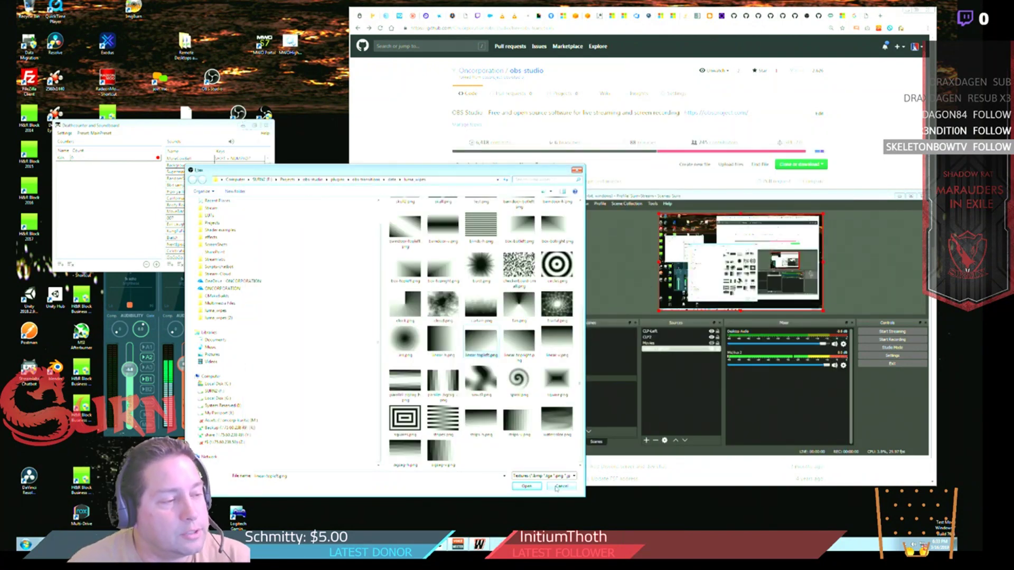
# Load skull.png as the Shine filter's l_tex texture
pyautogui.moveTo(580, 334); pyautogui.dragTo(580, 255)
pyautogui.click(442, 334)
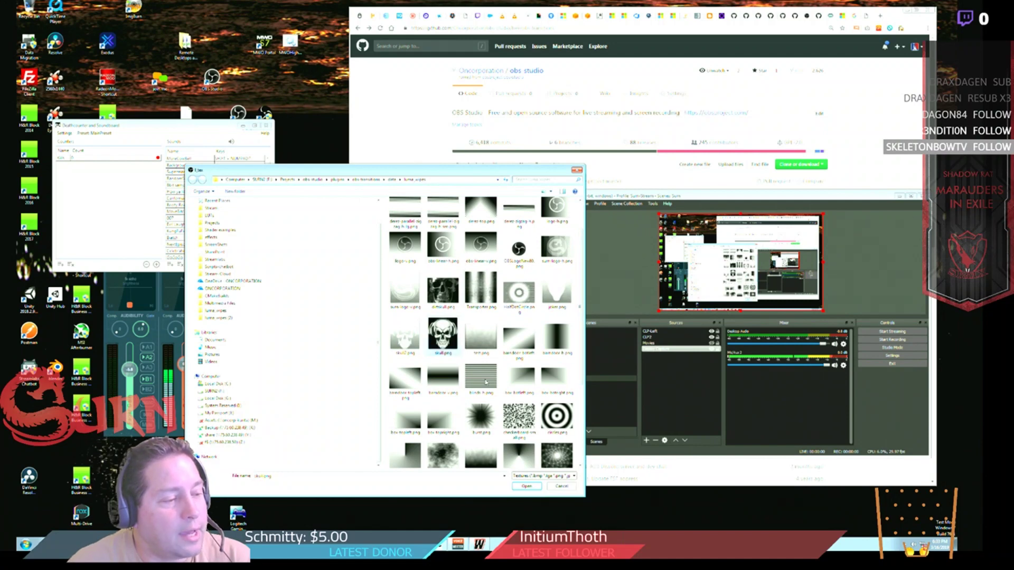
pyautogui.click(526, 486)
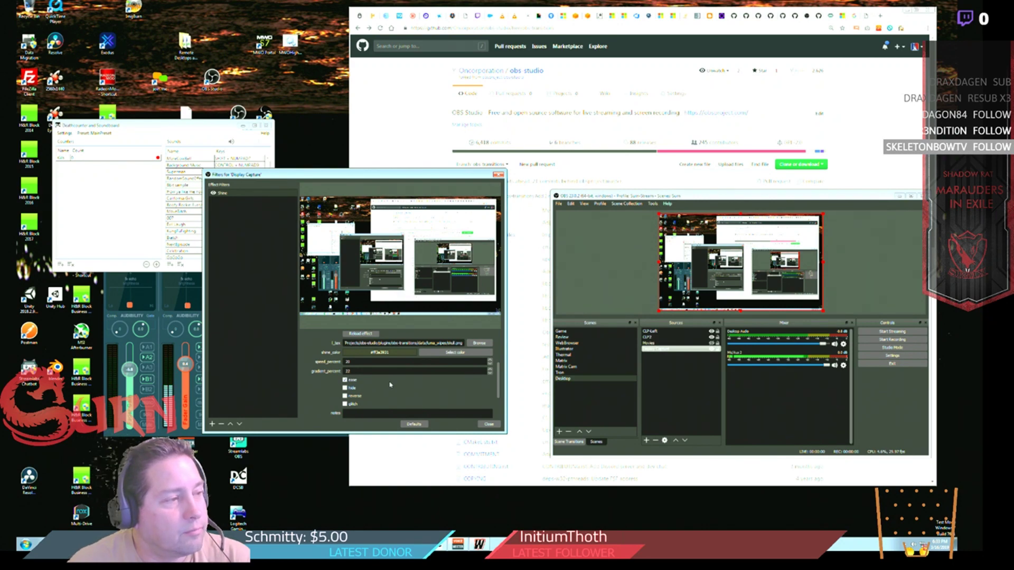
# Change speed_percent from 20 to 50 and preview skull.png from the l_tex file list
pyautogui.doubleClick(346, 362)
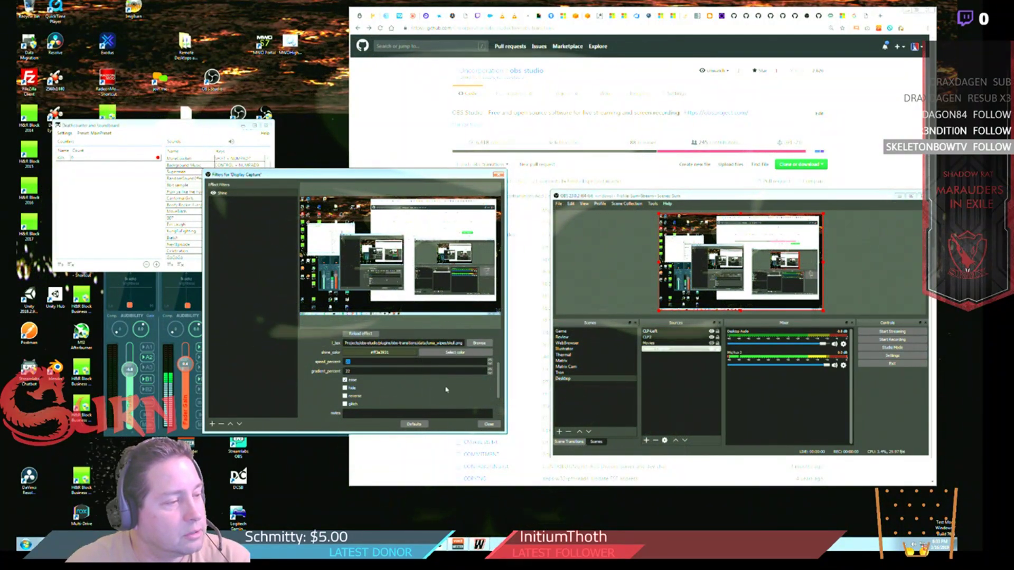
pyautogui.scroll(-2, 480, 396)
pyautogui.scroll(2, 480, 396)
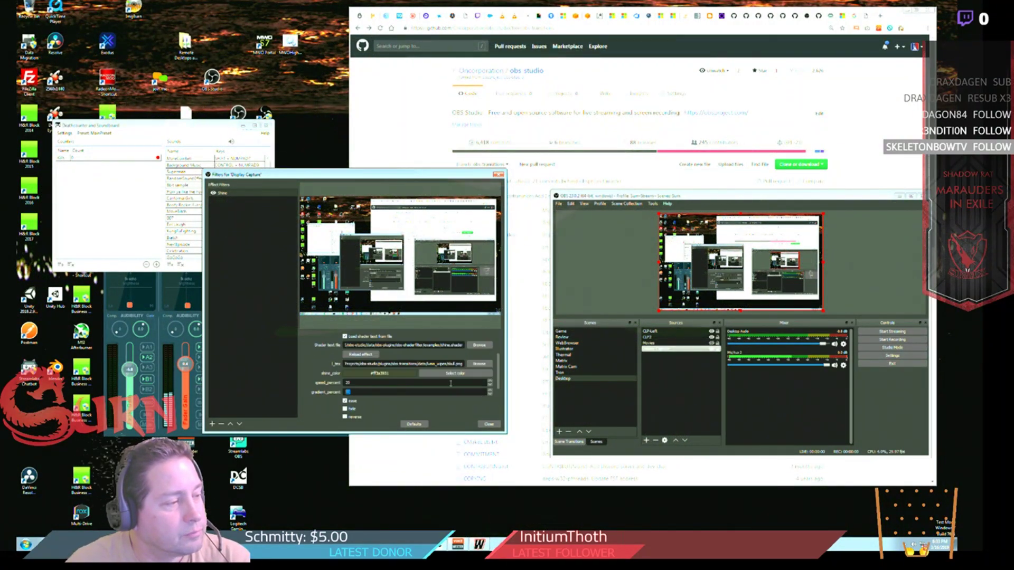
pyautogui.click(355, 382)
pyautogui.write('25')
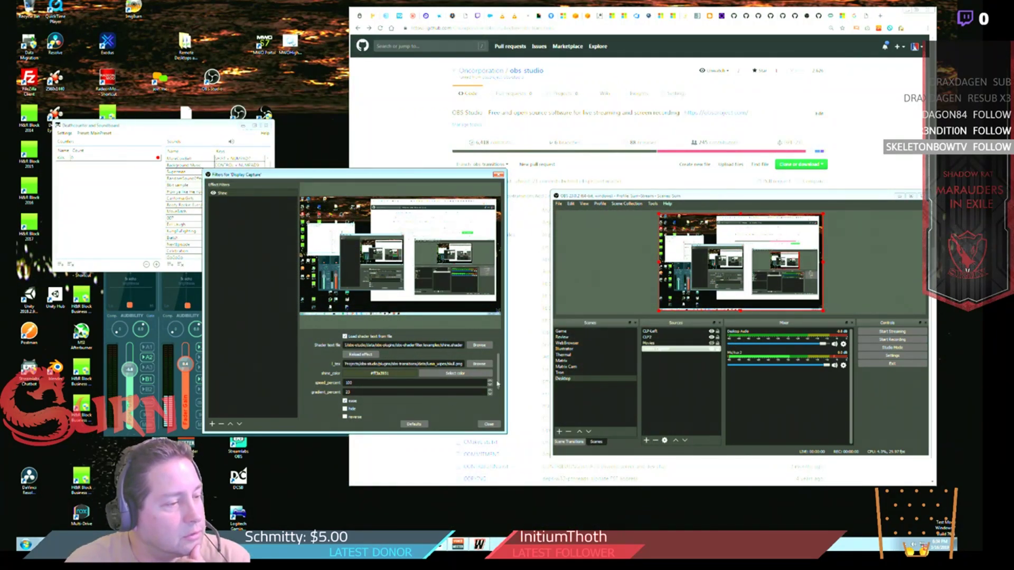
pyautogui.moveTo(497, 384); pyautogui.dragTo(495, 417)
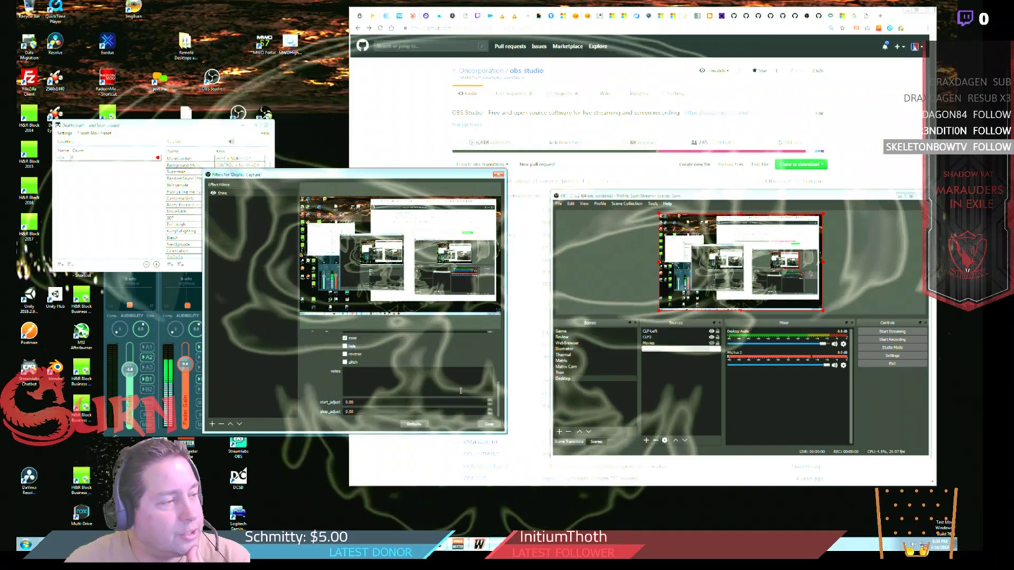
pyautogui.scroll(3, 365, 380)
pyautogui.moveTo(353, 383); pyautogui.dragTo(326, 384)
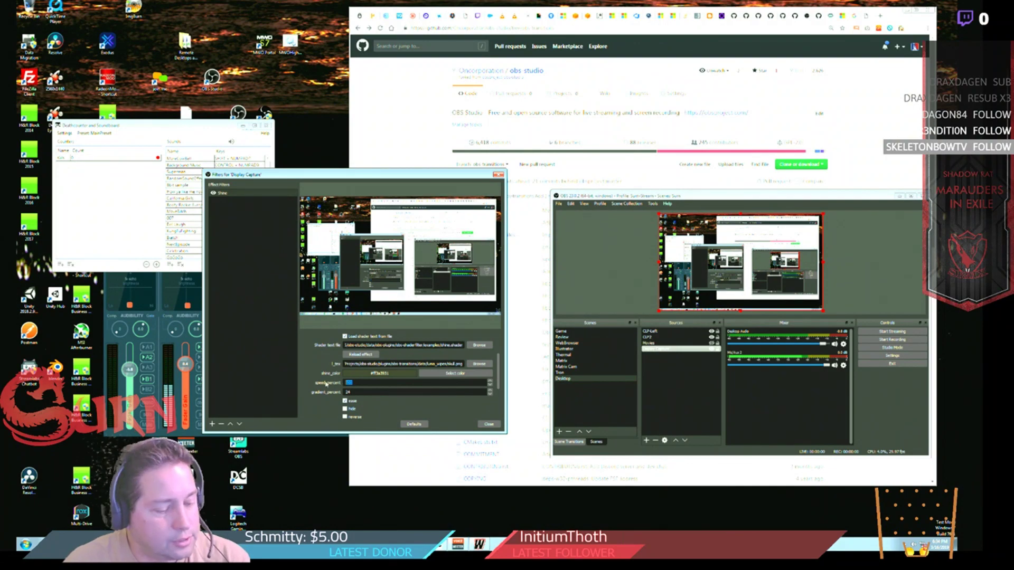
pyautogui.write('50')
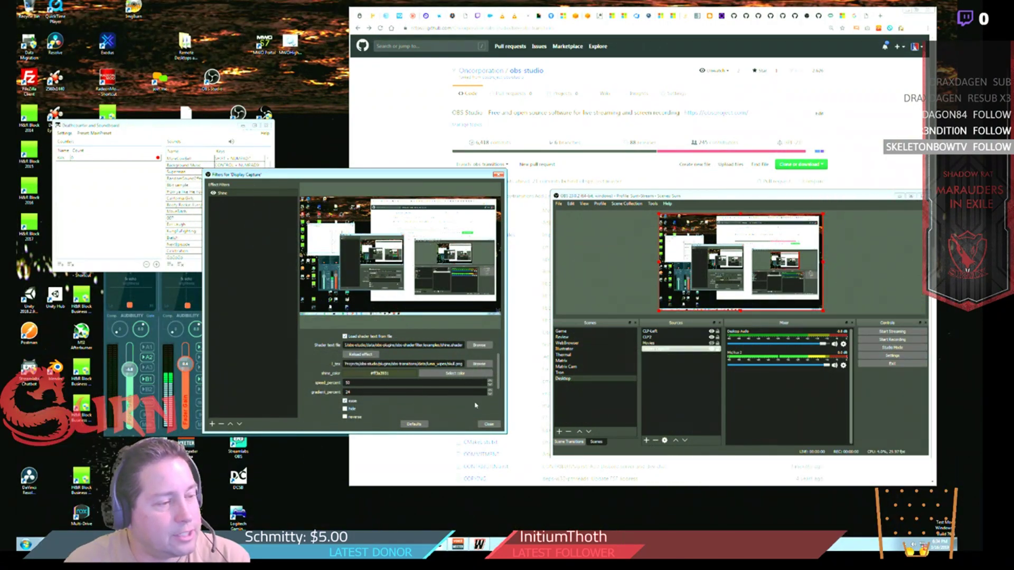
pyautogui.click(479, 364)
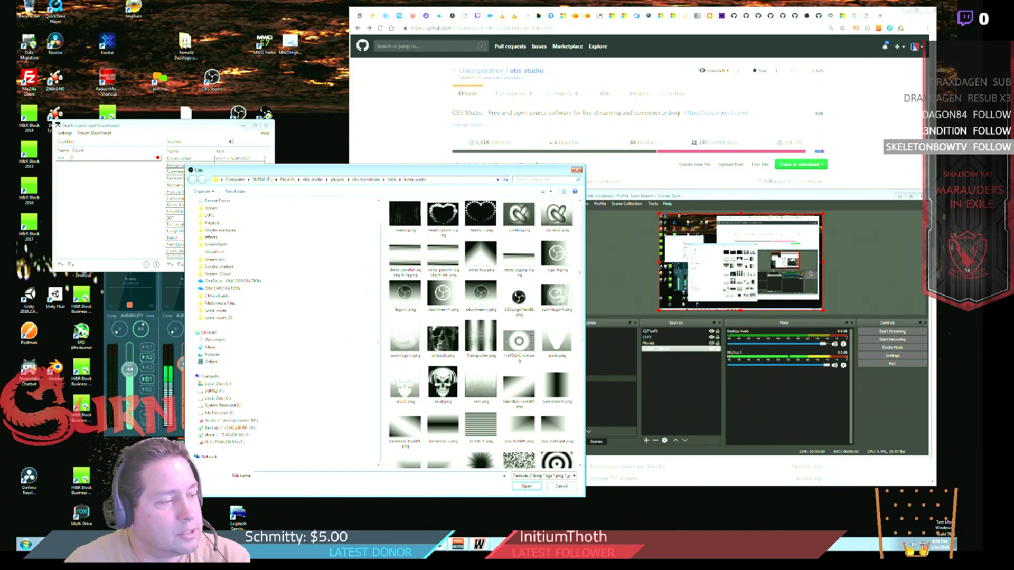
pyautogui.doubleClick(442, 381)
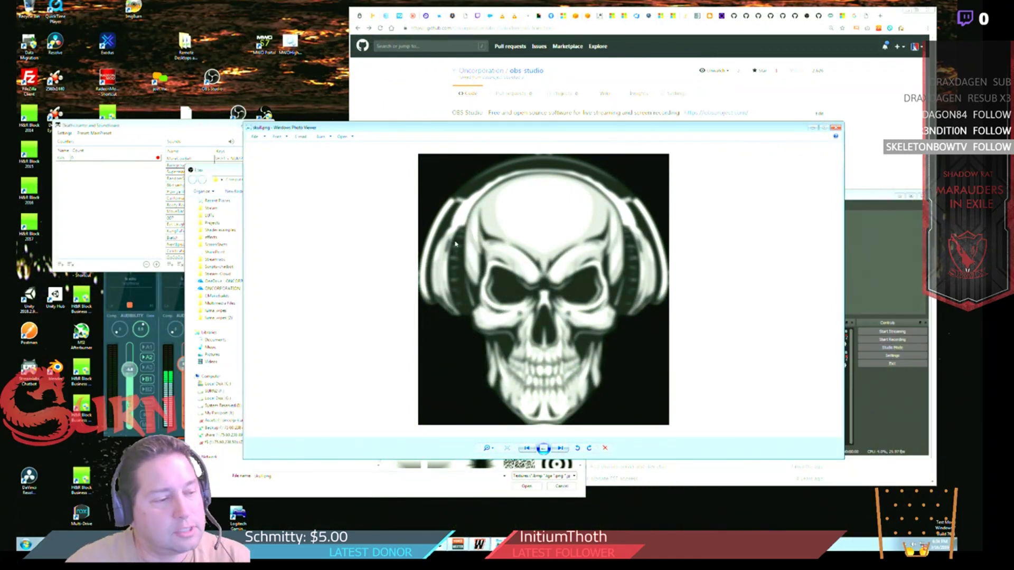
# Close the skull.png preview in Windows Photo Viewer
pyautogui.click(835, 128)
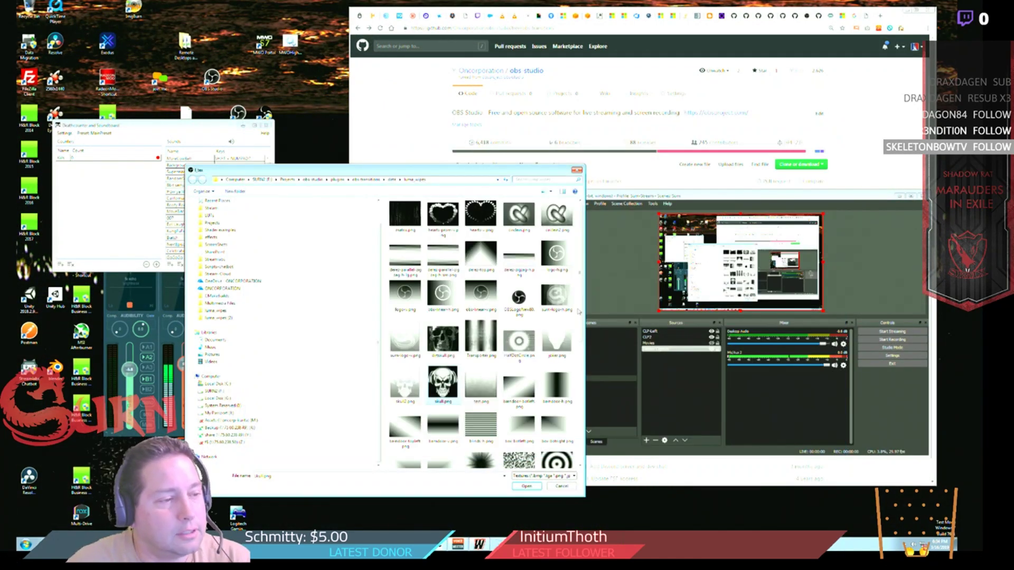
# Accept skull.png as the l_tex texture, shift the Filters window, and set start_adjust to 0.02
pyautogui.moveTo(581, 339); pyautogui.dragTo(576, 305)
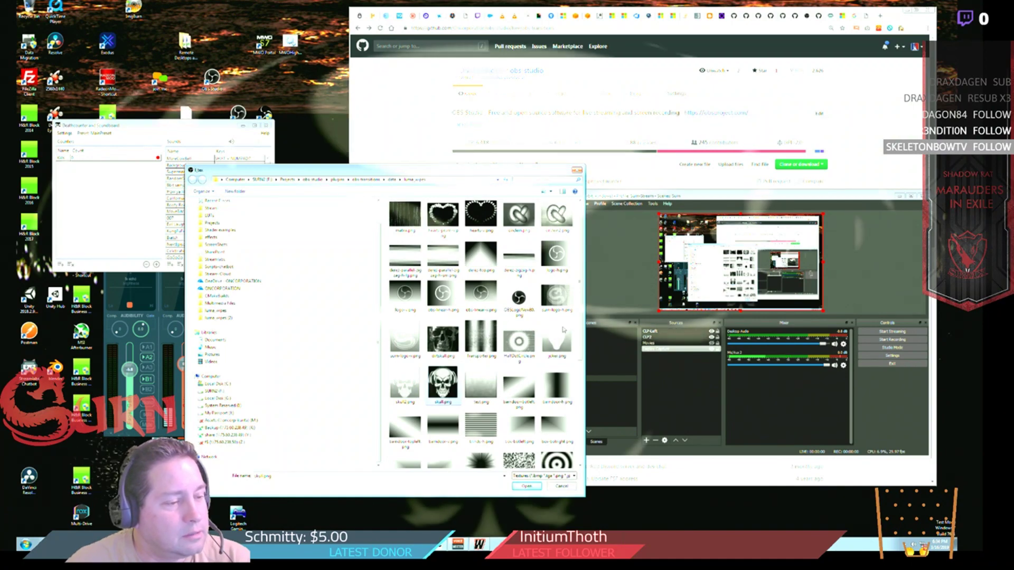
pyautogui.press('Return')
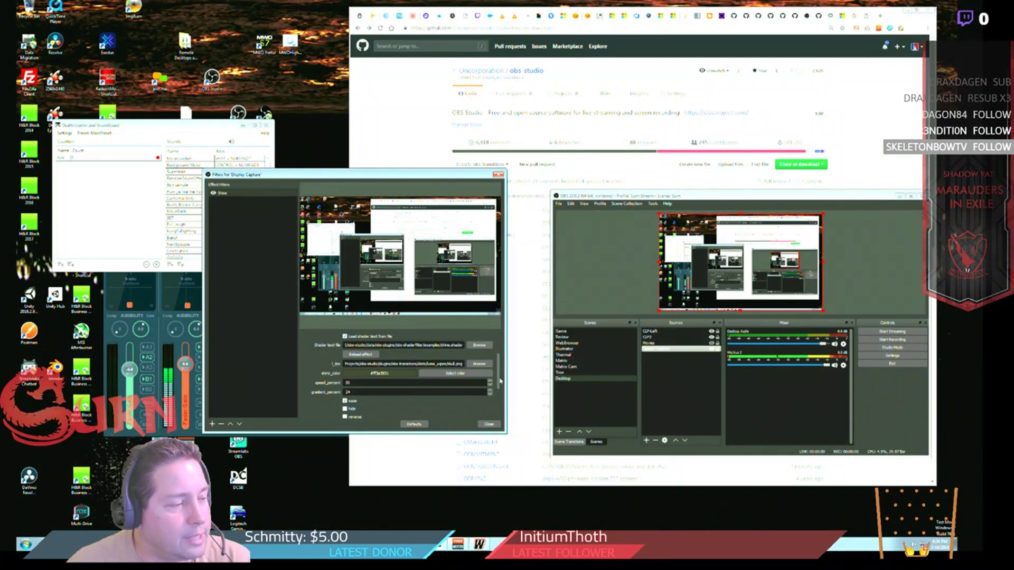
pyautogui.moveTo(500, 382); pyautogui.dragTo(504, 420)
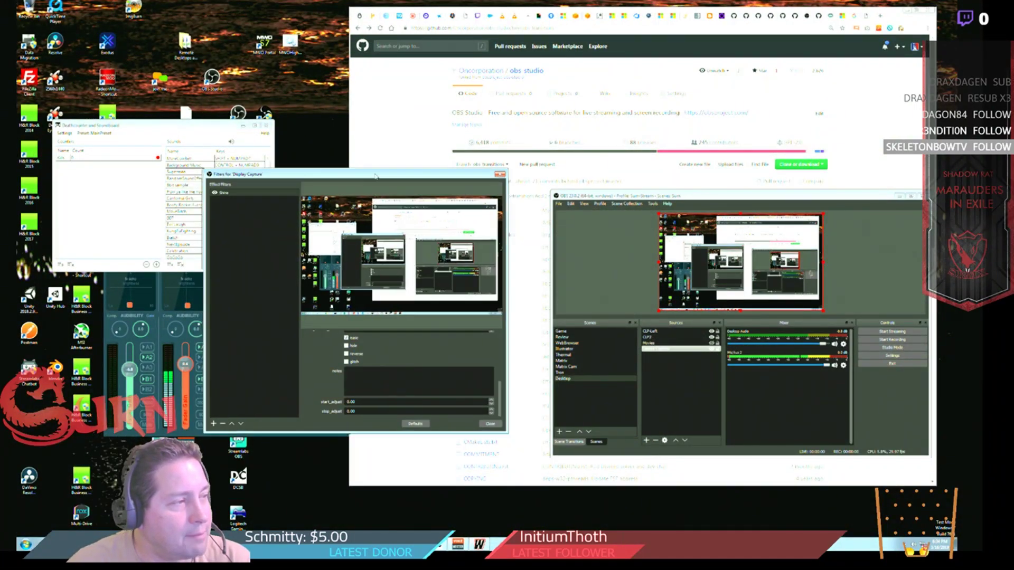
pyautogui.moveTo(374, 179); pyautogui.dragTo(405, 168)
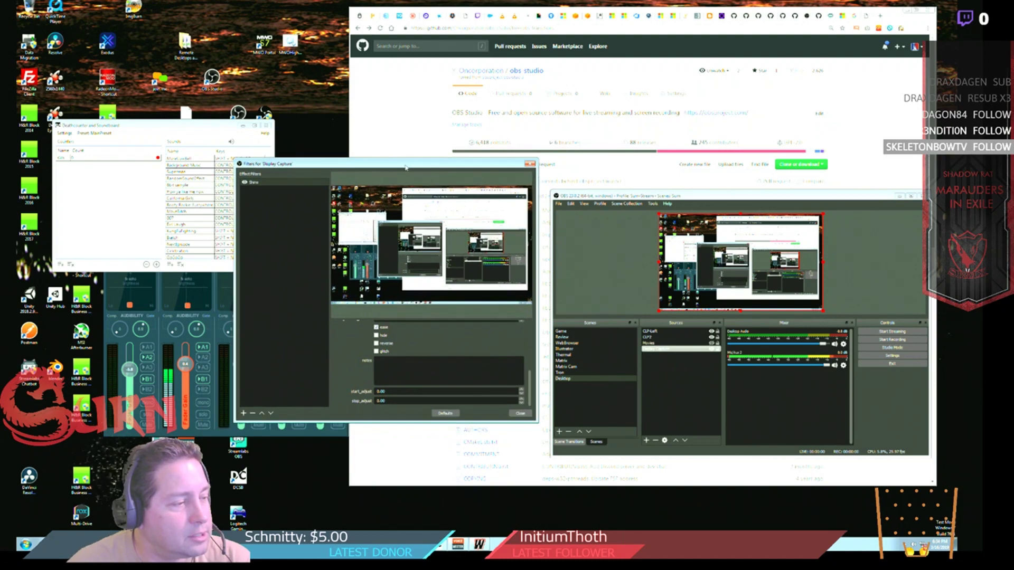
pyautogui.click(406, 390)
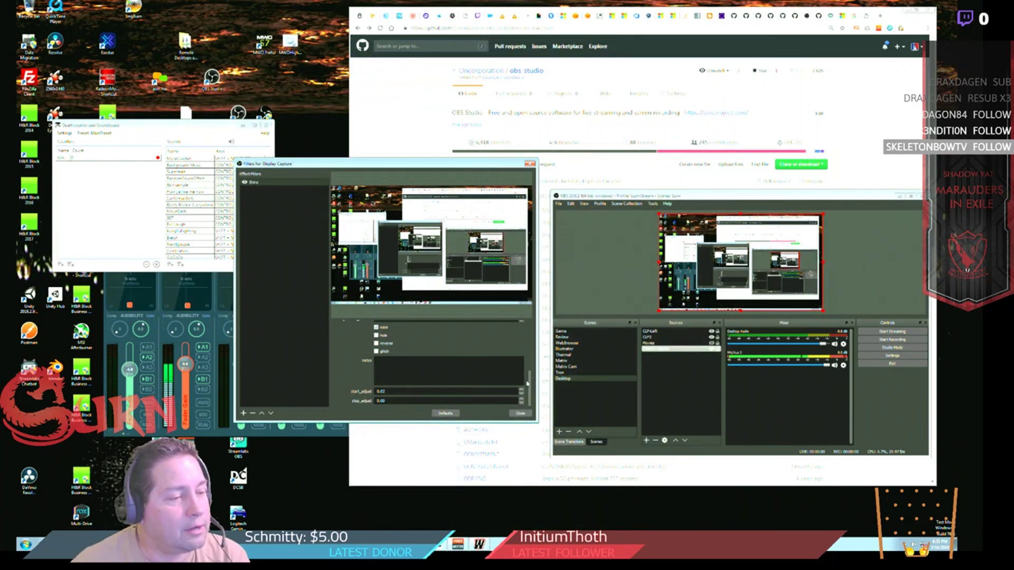
pyautogui.moveTo(527, 383); pyautogui.dragTo(529, 357)
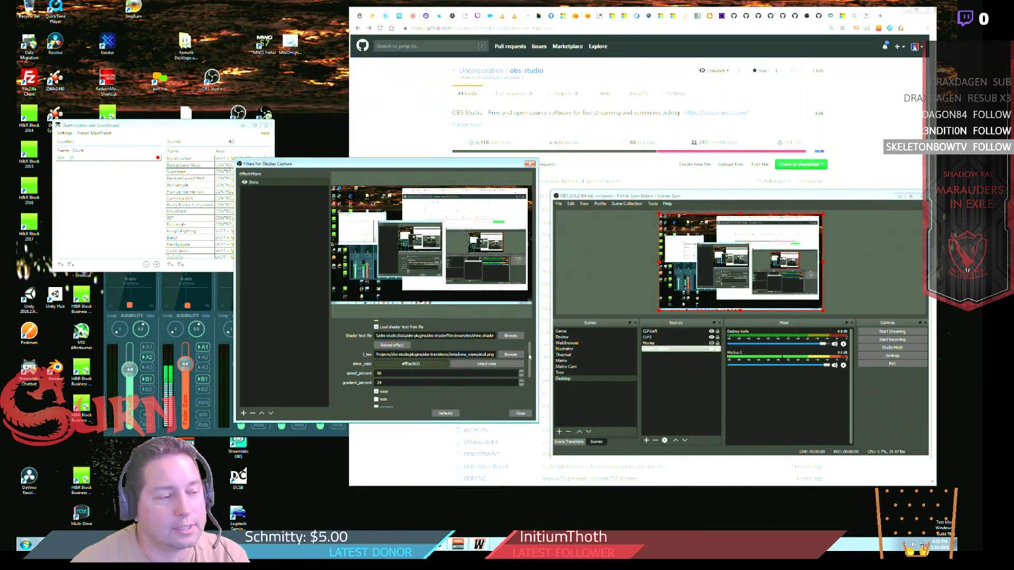
# Set the Shine filter's shine_color to a brightened pink basic swatch
pyautogui.click(481, 364)
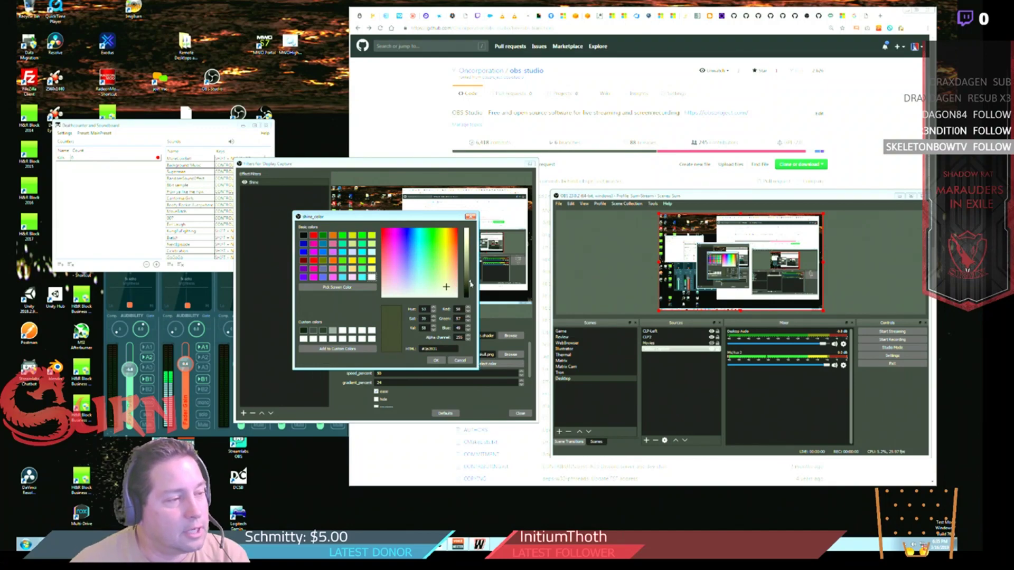
pyautogui.moveTo(470, 283); pyautogui.dragTo(470, 246)
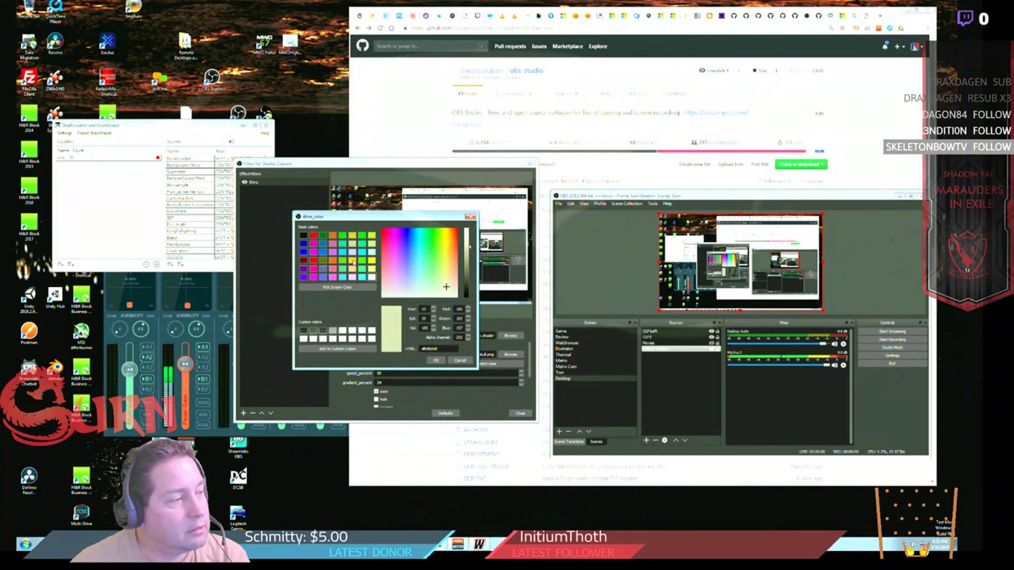
pyautogui.click(331, 270)
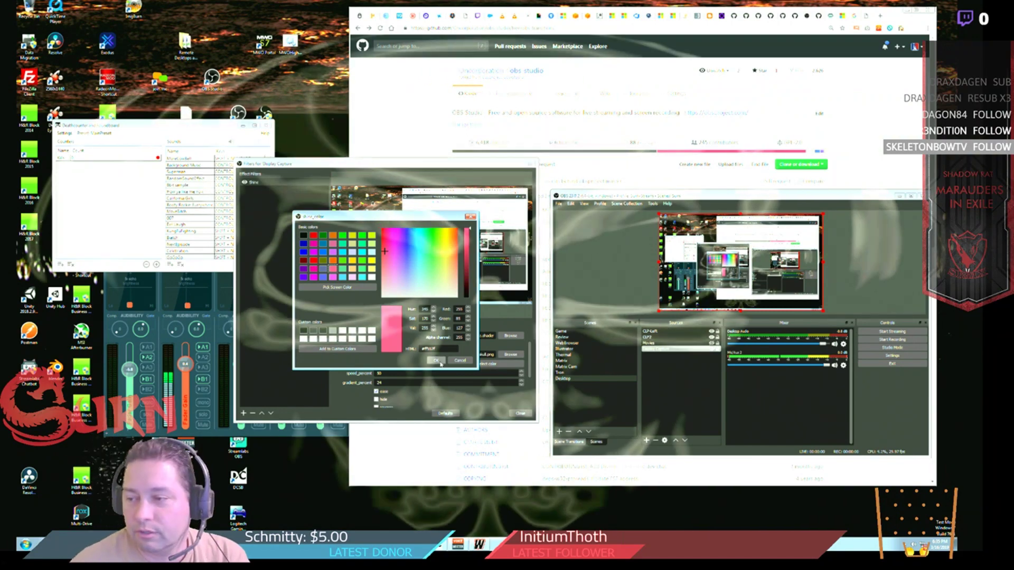
pyautogui.click(437, 361)
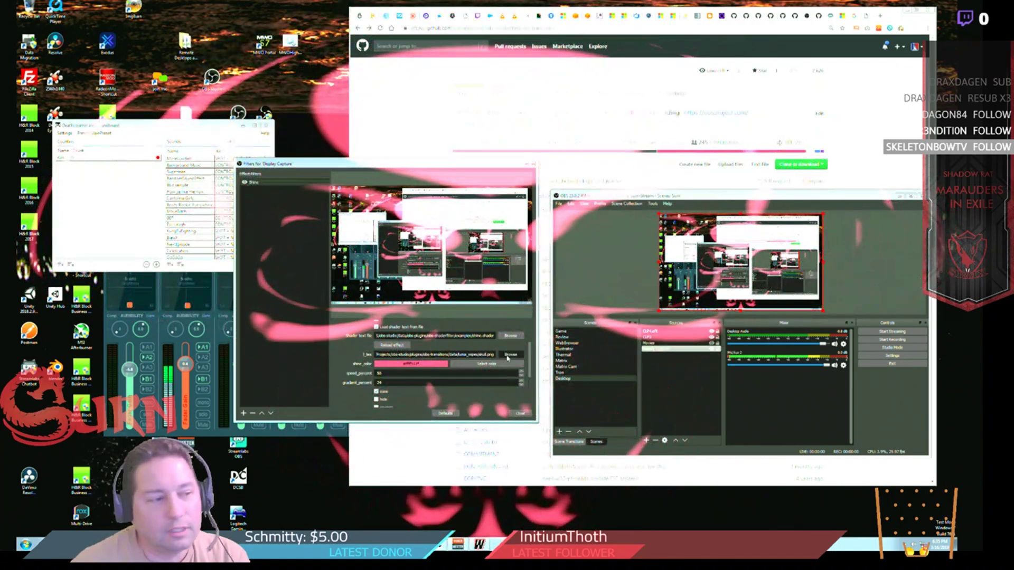
pyautogui.click(507, 358)
# Load the hearts image from luma_wipes as l_tex and select speed_percent for editing
pyautogui.click(492, 220)
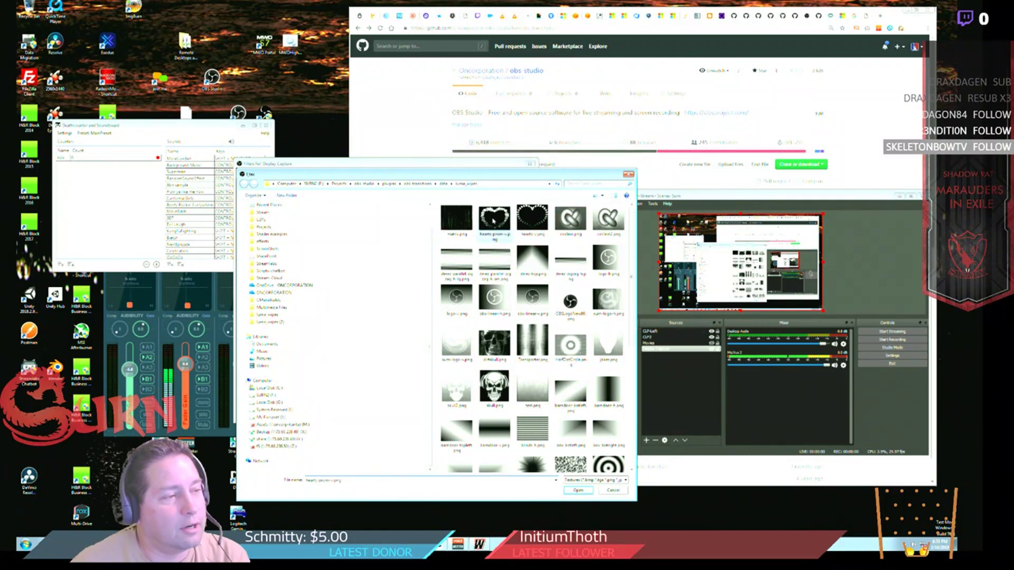
pyautogui.doubleClick(515, 219)
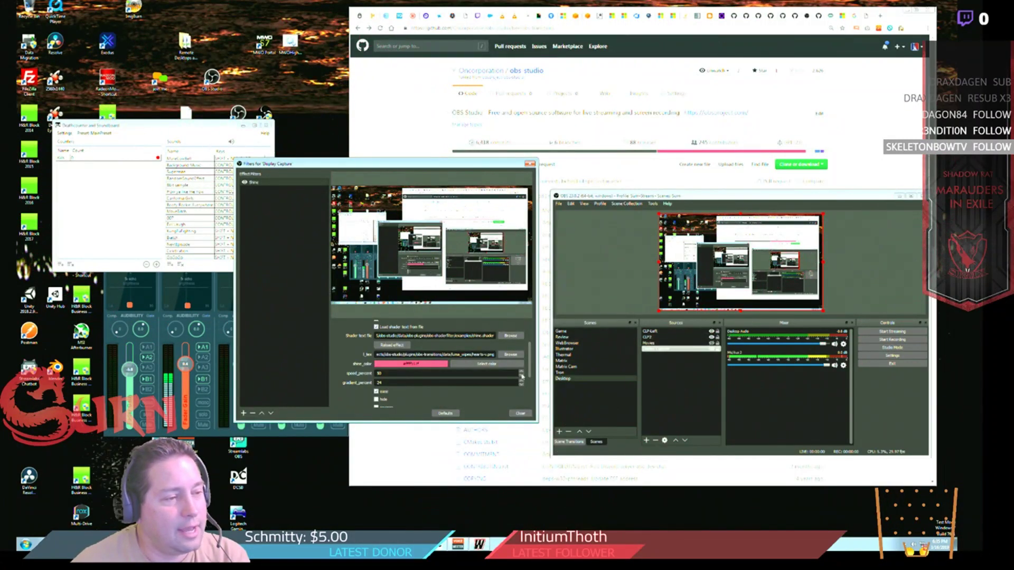
pyautogui.doubleClick(378, 373)
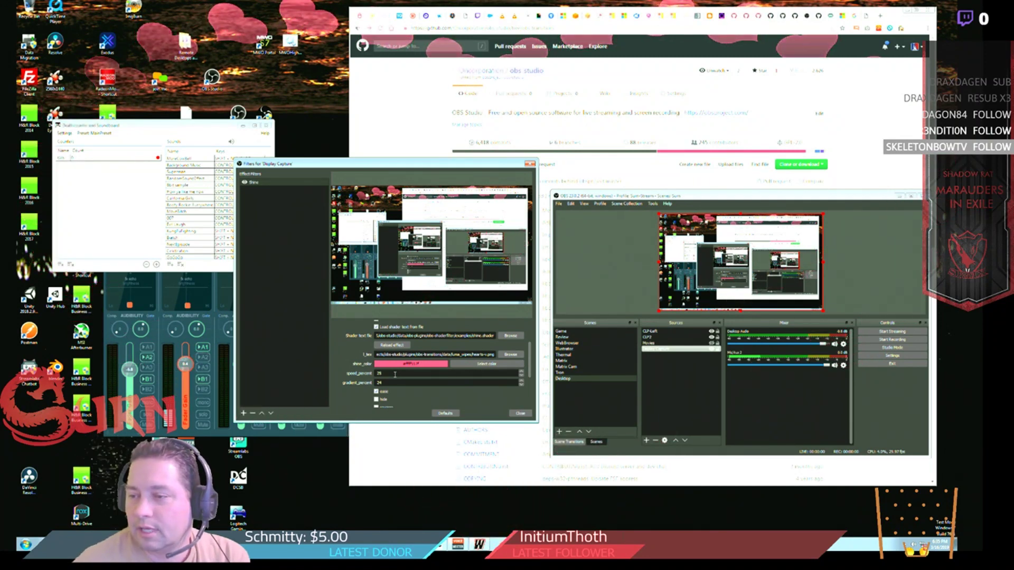
# Retype the end of start_adjust as 02, turning the sweeping hearts black
pyautogui.moveTo(529, 371); pyautogui.dragTo(527, 400)
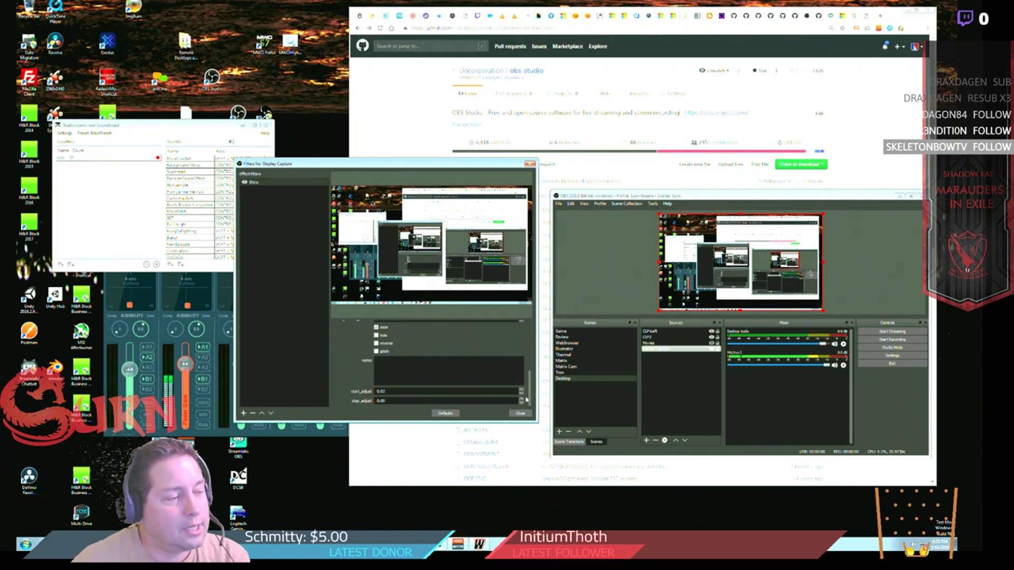
pyautogui.click(406, 391)
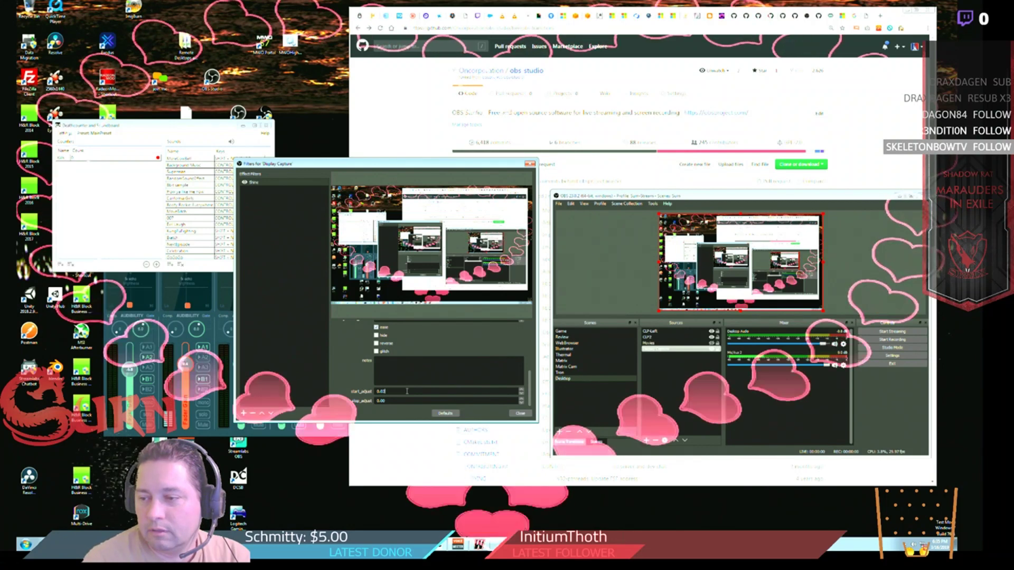
pyautogui.press('BackSpace')
pyautogui.write('0')
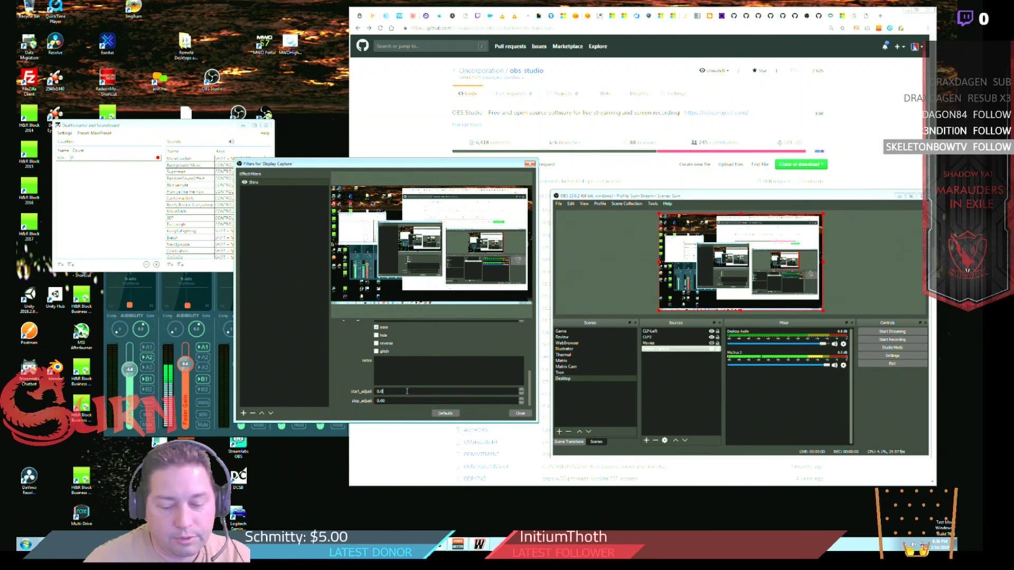
pyautogui.write('2')
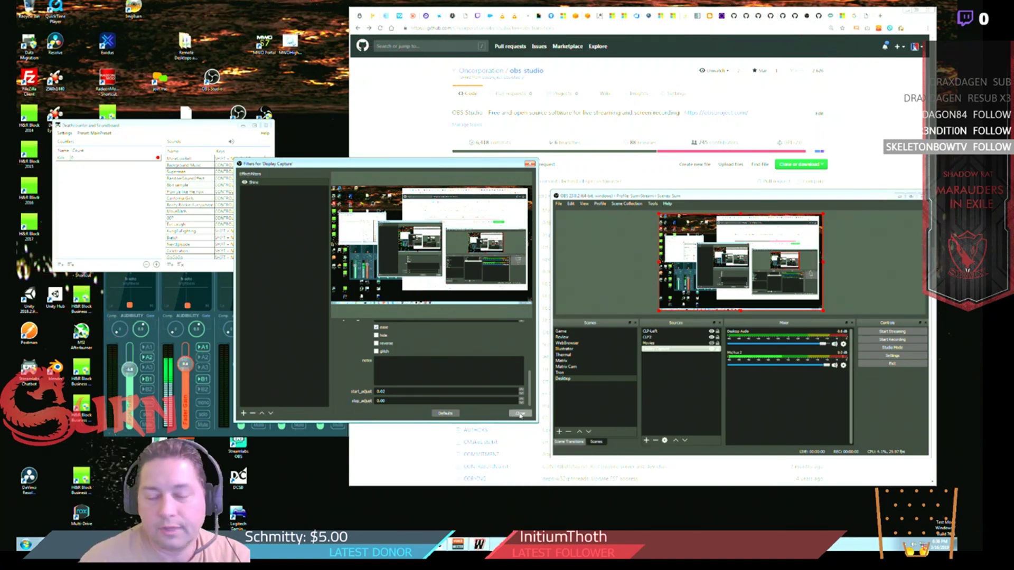
pyautogui.scroll(2, 527, 378)
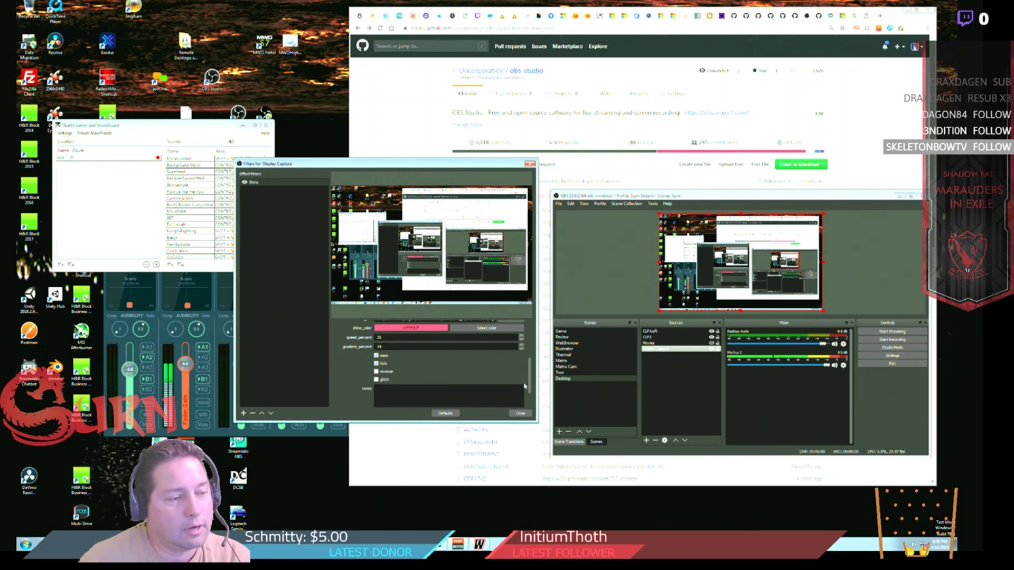
pyautogui.scroll(-3, 455, 386)
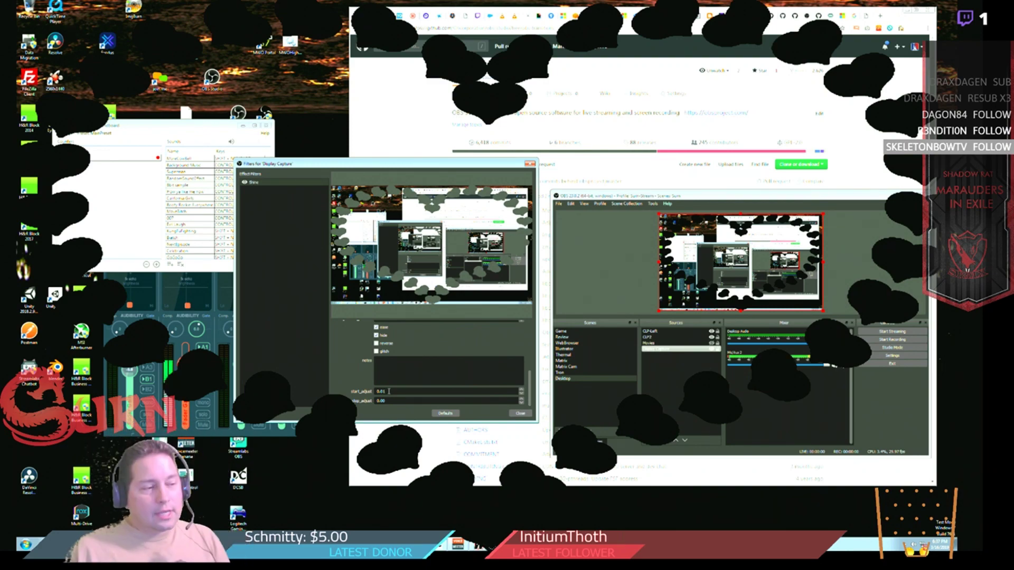
# Set start_adjust to 0.02, leaving large black hearts over the capture
pyautogui.doubleClick(389, 392)
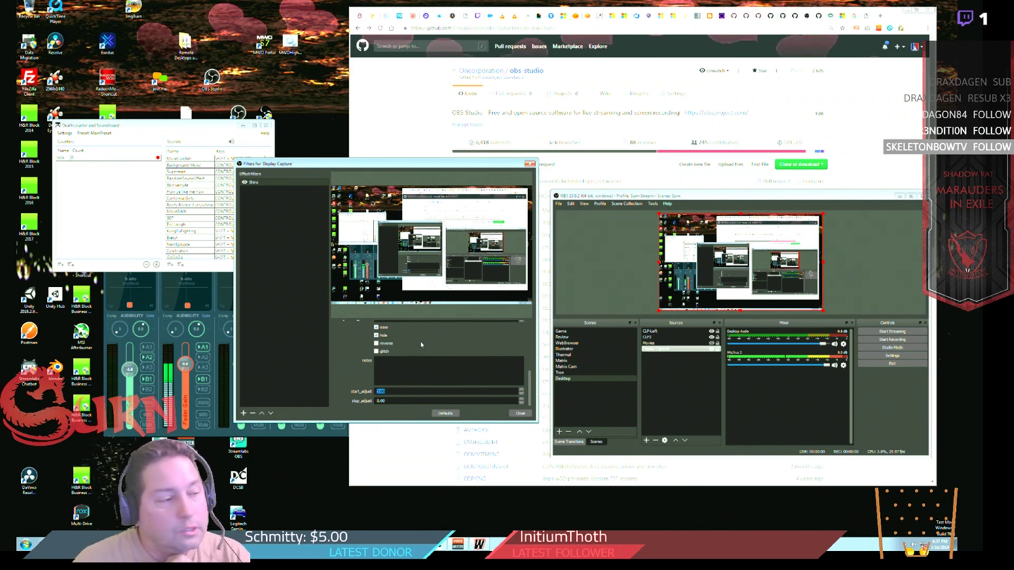
pyautogui.moveTo(530, 385); pyautogui.dragTo(530, 355)
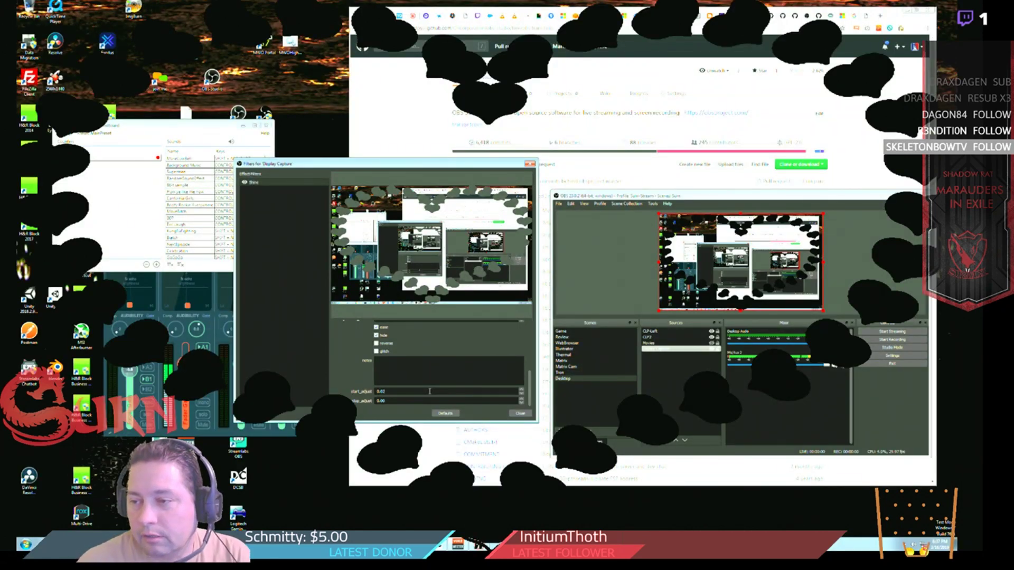
# Set the Shine wipe texture to Transporter.png and raise speed_percent to 50
pyautogui.scroll(5, 528, 386)
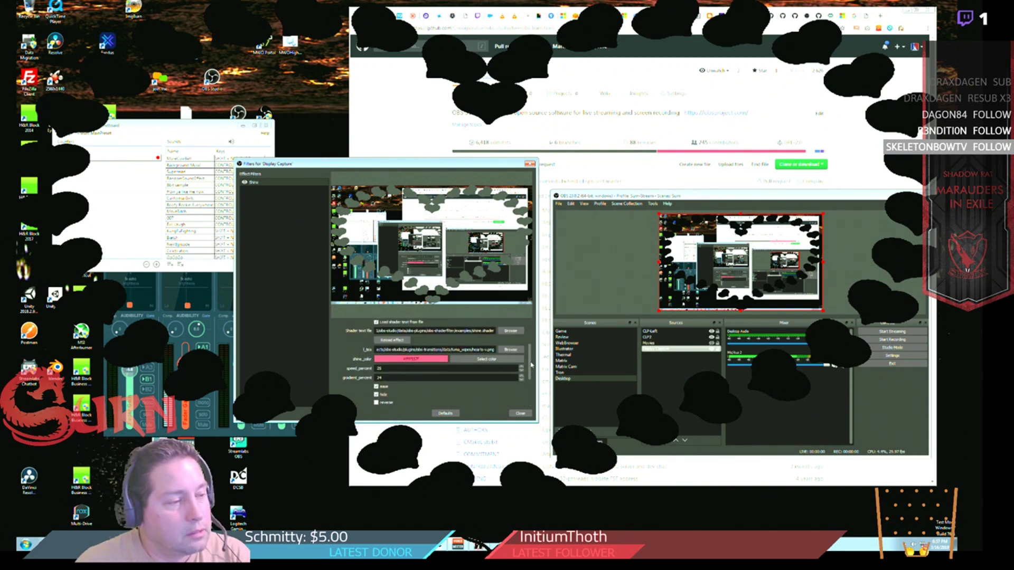
pyautogui.click(510, 367)
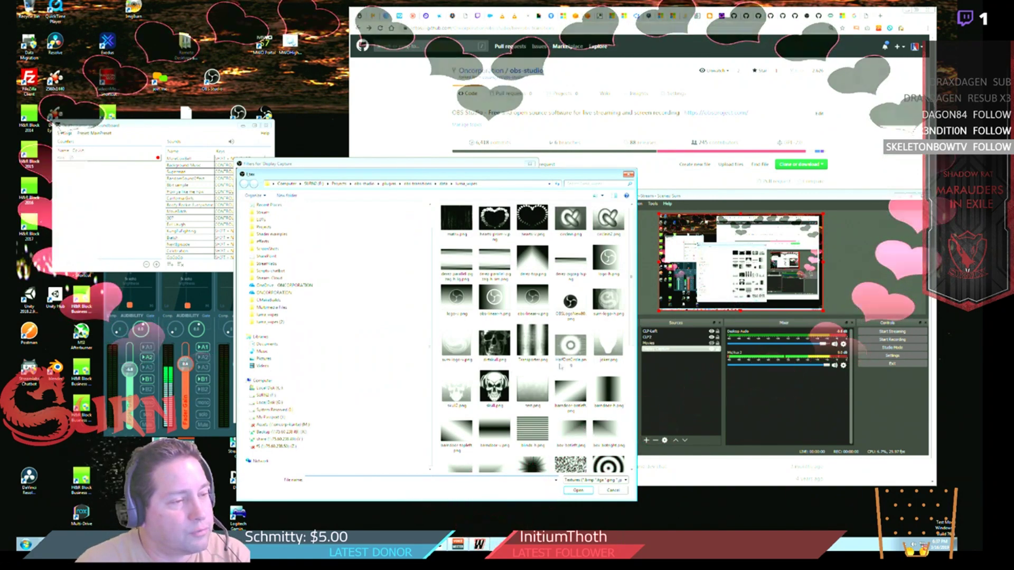
pyautogui.doubleClick(533, 342)
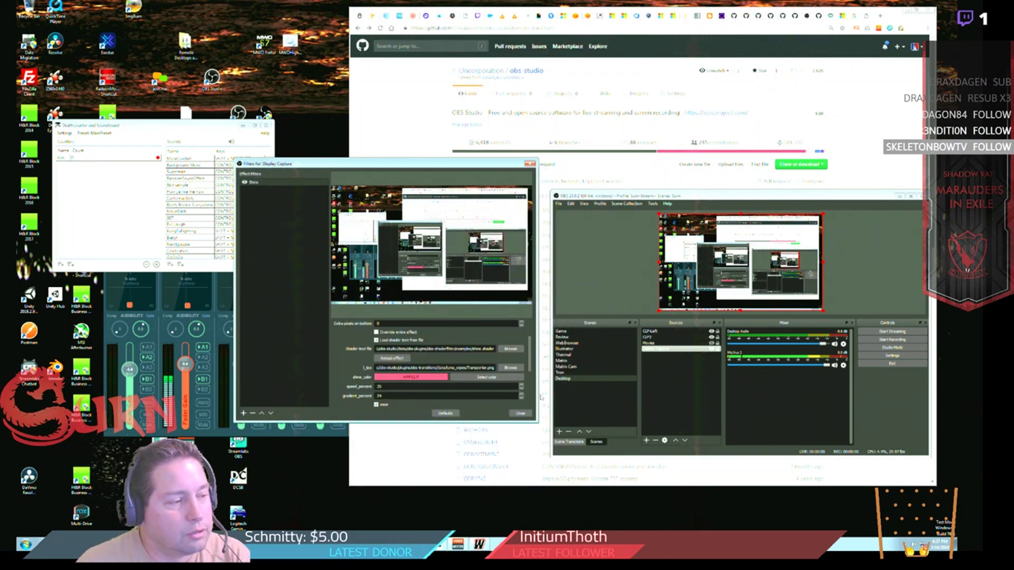
pyautogui.scroll(-3, 531, 359)
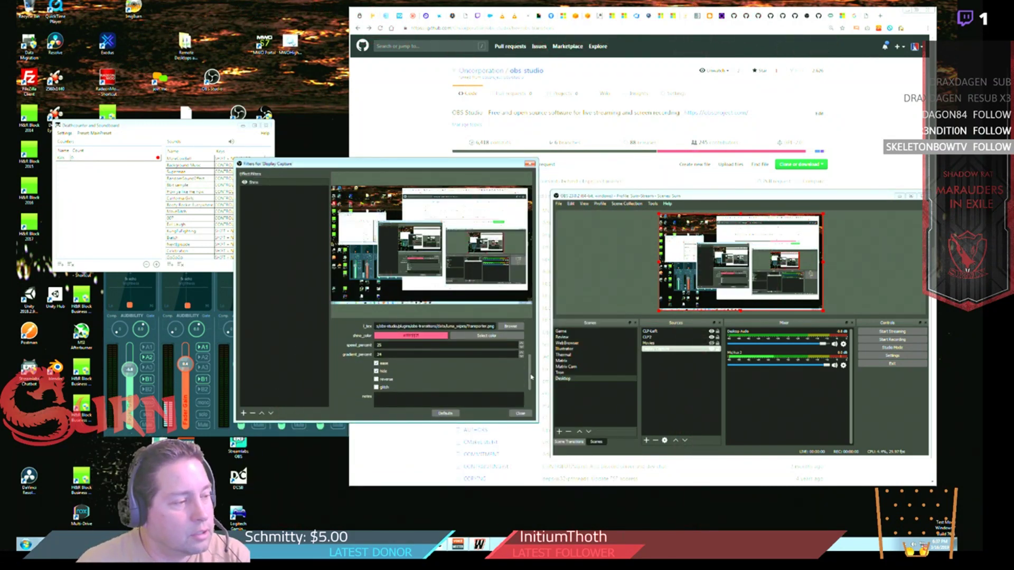
pyautogui.doubleClick(377, 339)
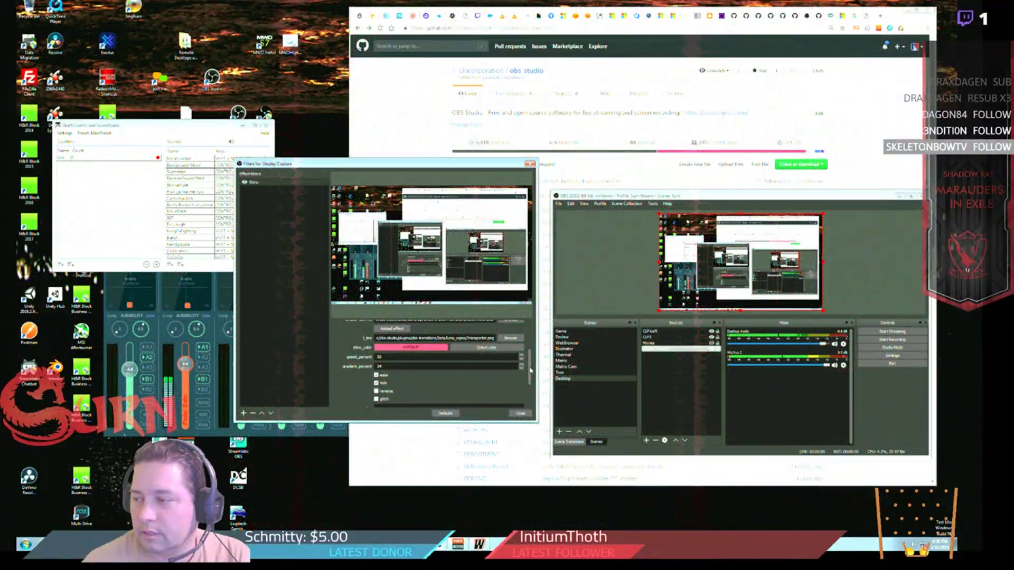
# Switch the l_tex wipe texture to the matrix image
pyautogui.scroll(1, 531, 370)
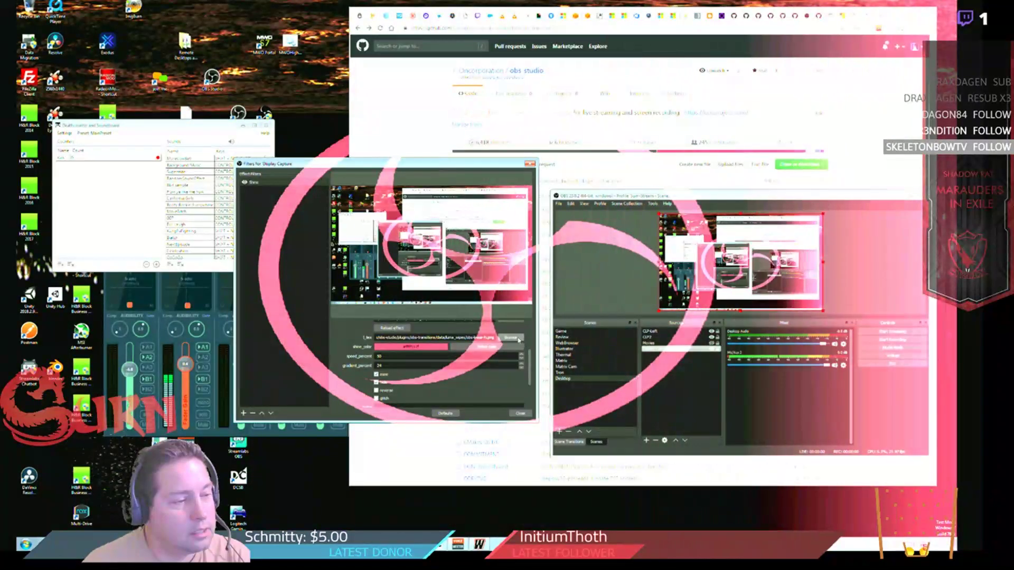
pyautogui.click(511, 338)
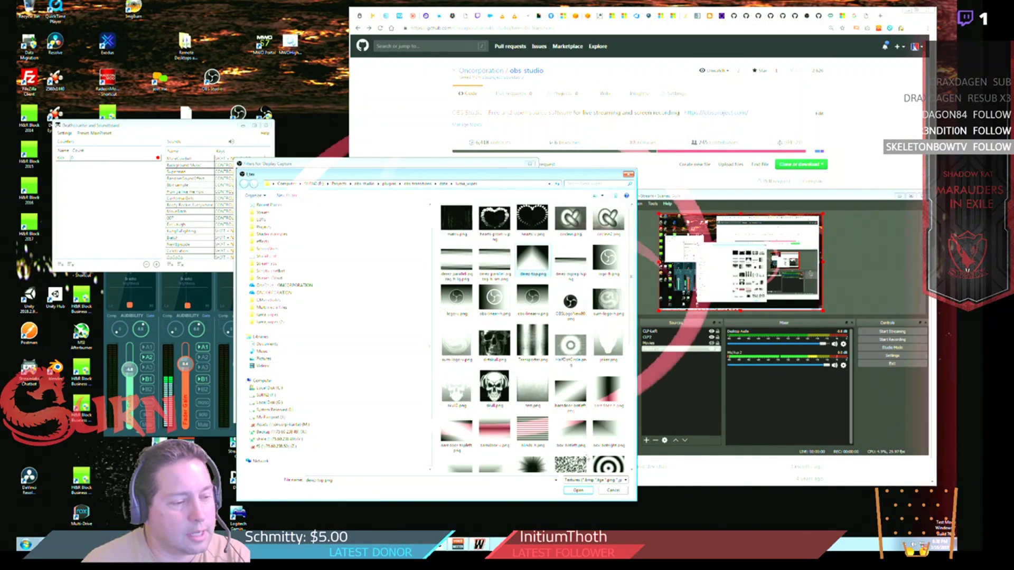
pyautogui.doubleClick(570, 299)
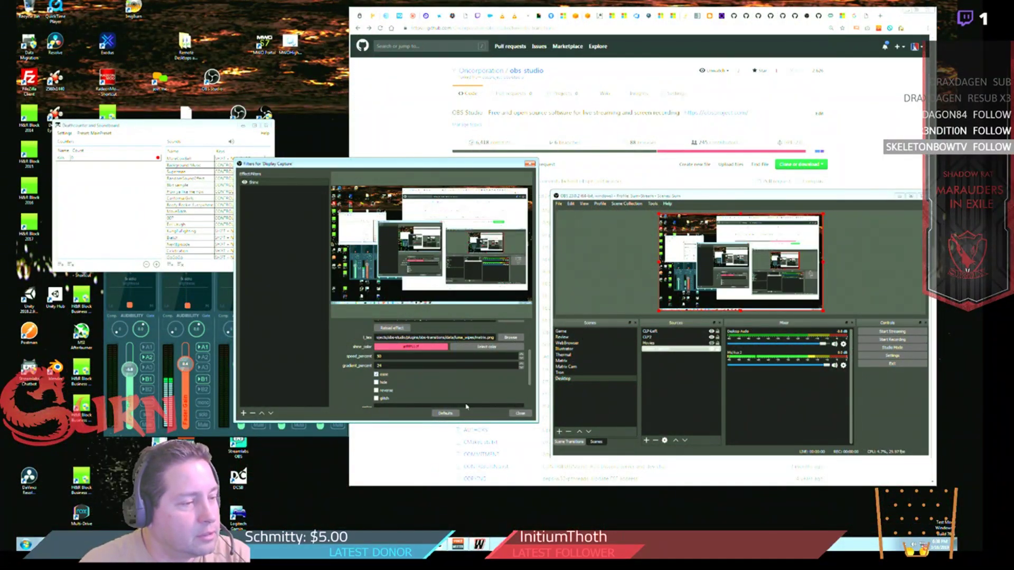
# Load checkerboard-small.png from the luma_wipes folder as the Shine filter's l_tex texture
pyautogui.moveTo(528, 380)
pyautogui.mouseDown()
pyautogui.moveTo(534, 404)
pyautogui.moveTo(536, 384)
pyautogui.mouseUp()
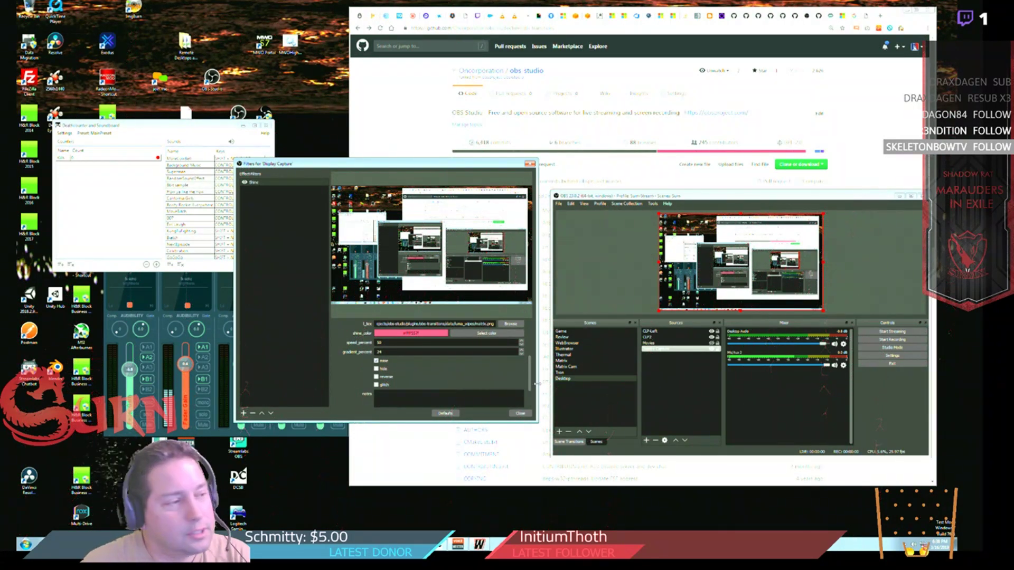
pyautogui.scroll(1, 531, 382)
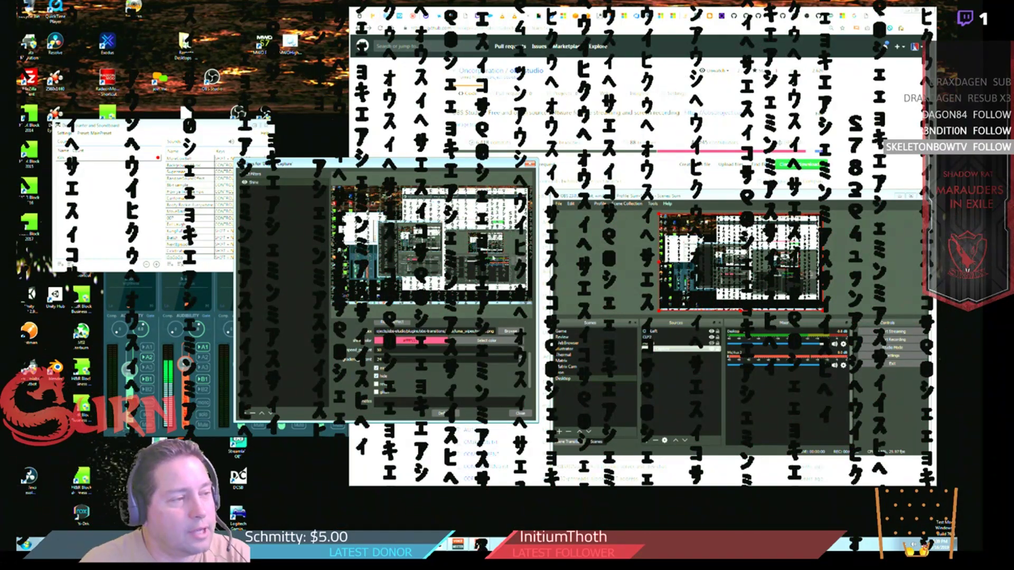
pyautogui.click(511, 332)
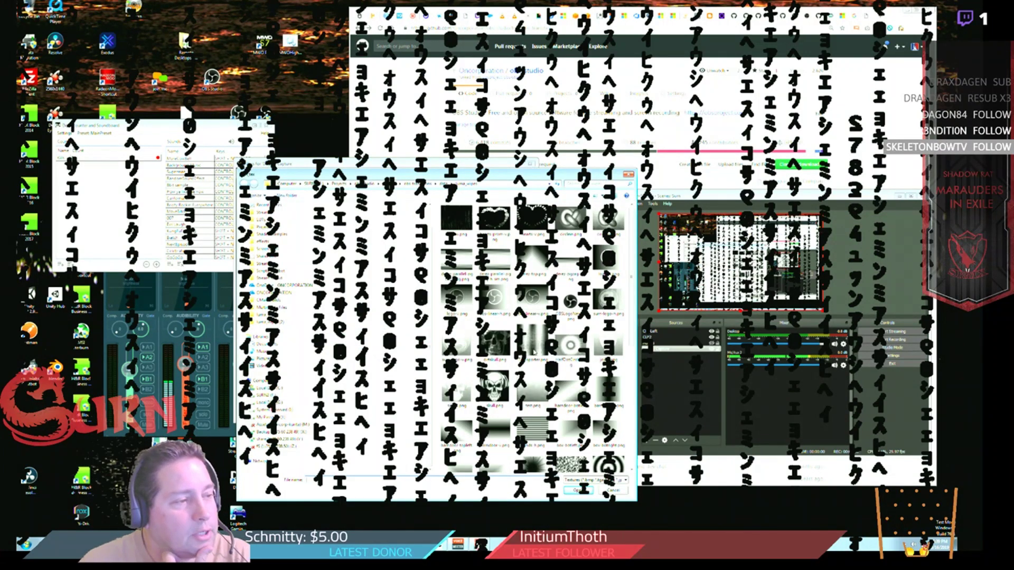
pyautogui.scroll(-3, 627, 369)
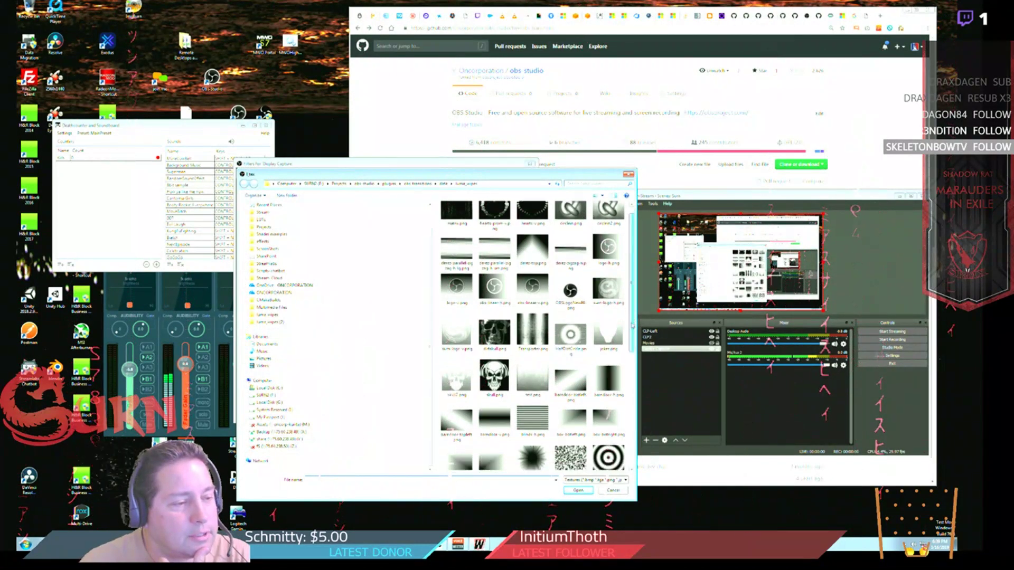
pyautogui.scroll(-3, 627, 370)
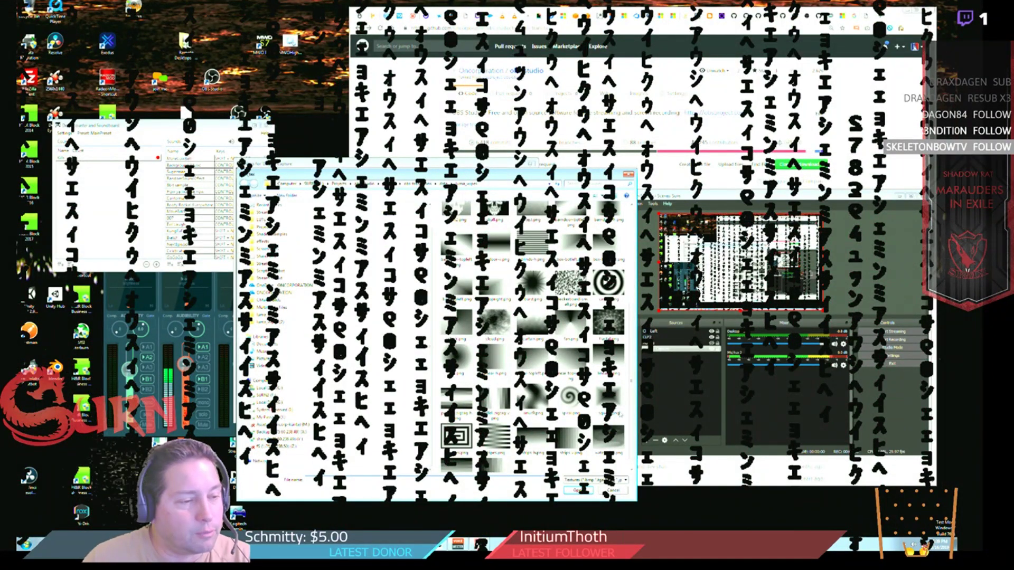
pyautogui.scroll(5, 631, 402)
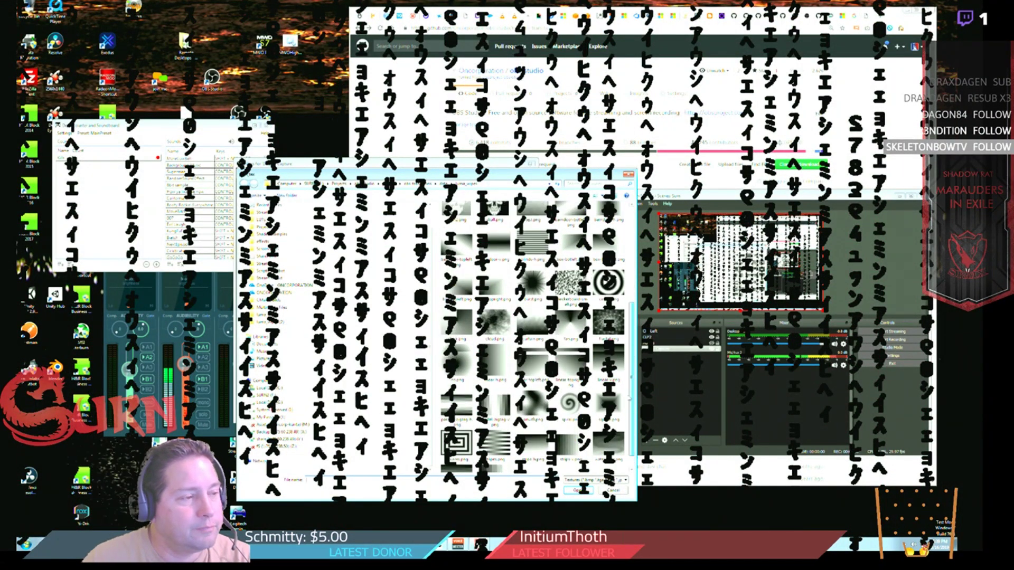
pyautogui.scroll(2, 627, 343)
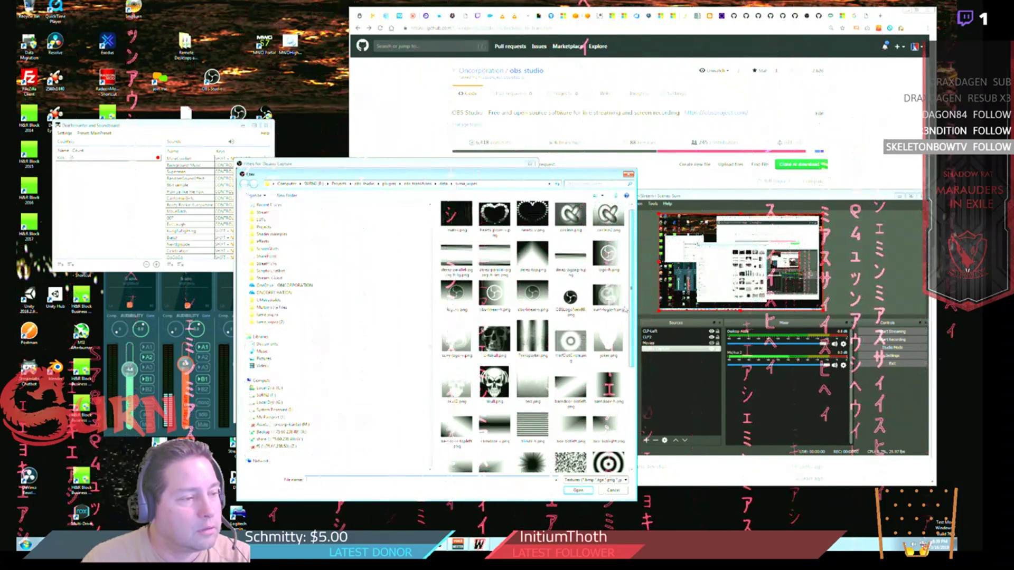
pyautogui.scroll(-4, 625, 293)
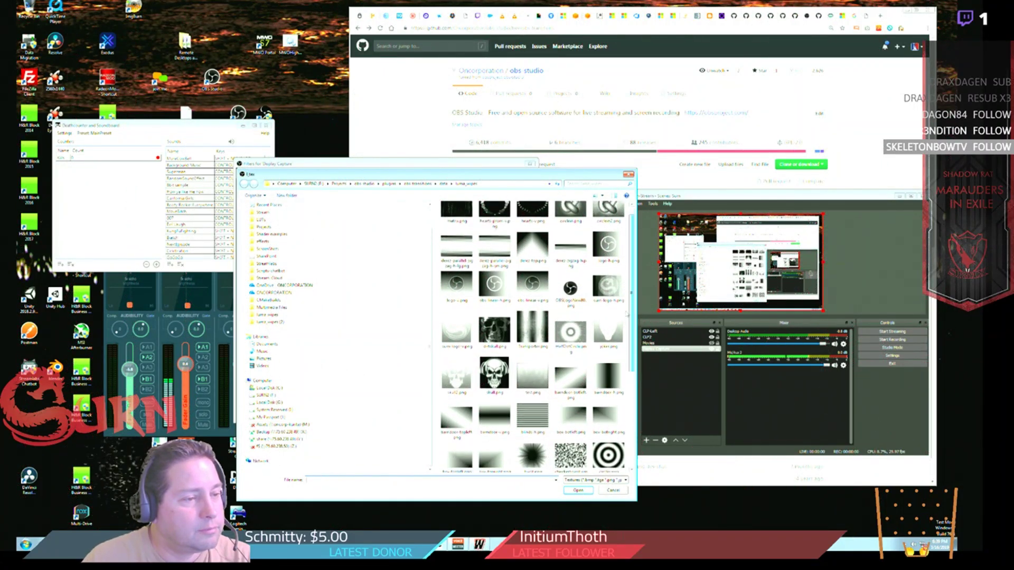
pyautogui.click(570, 362)
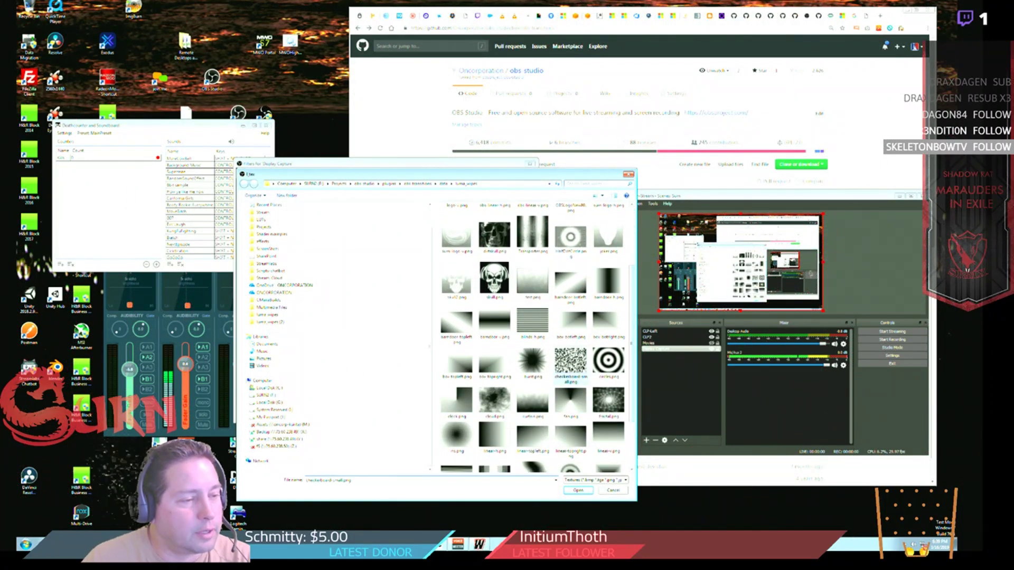
pyautogui.click(578, 490)
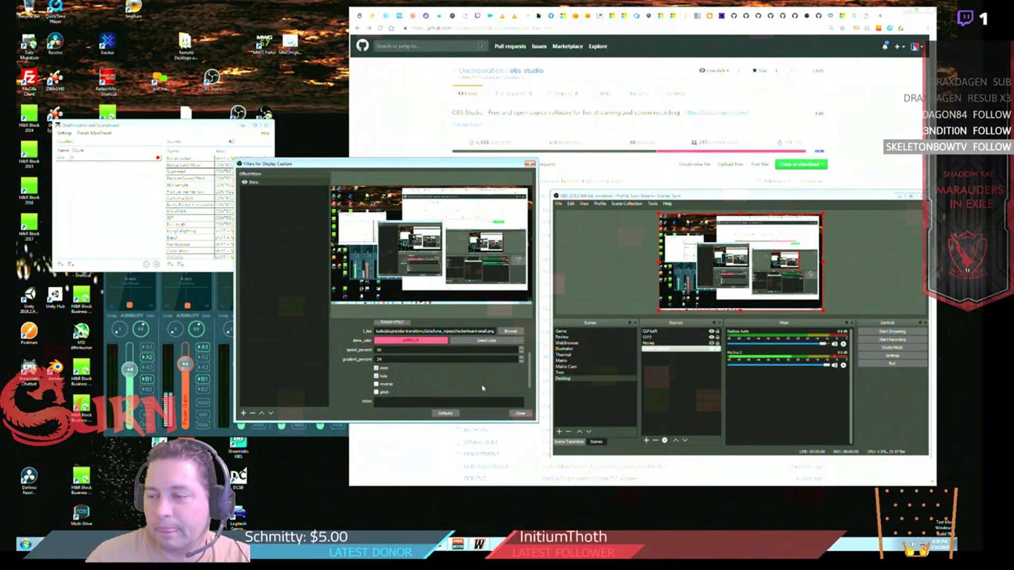
# Set the Shine filter's start_adjust value to 0.88, moving on to stop_adjust
pyautogui.scroll(-2, 529, 373)
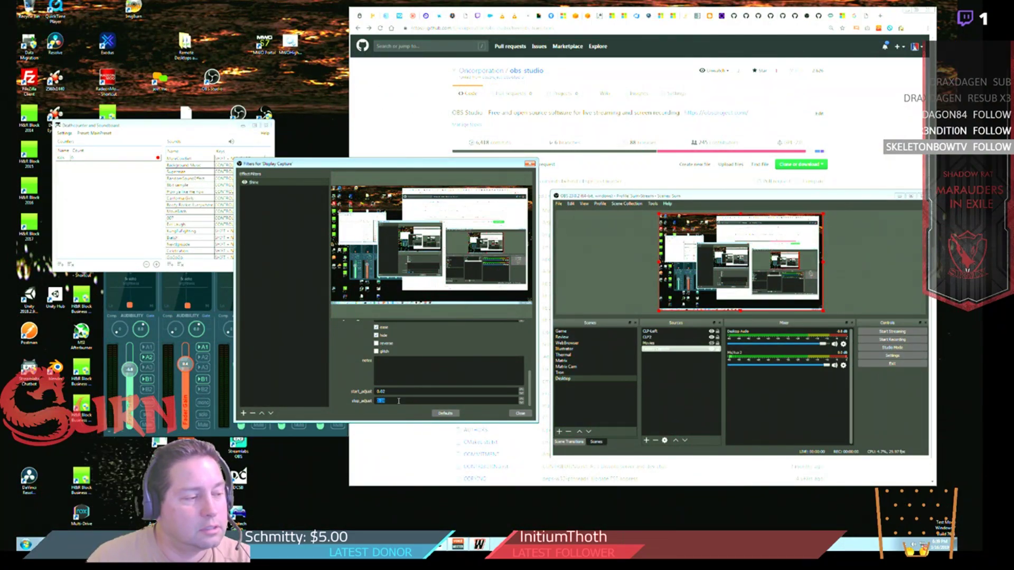
pyautogui.write('0.88')
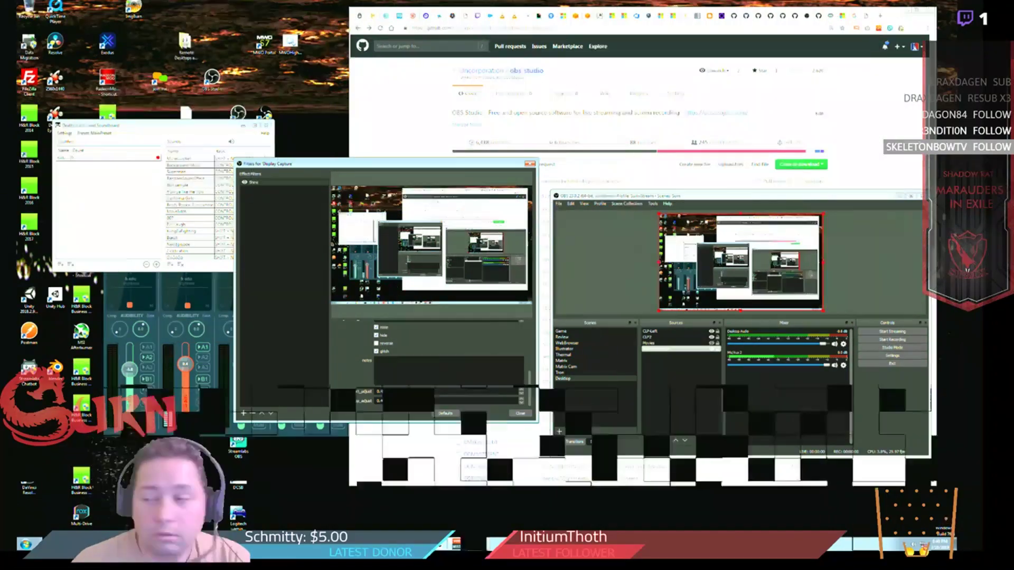
pyautogui.press('Tab')
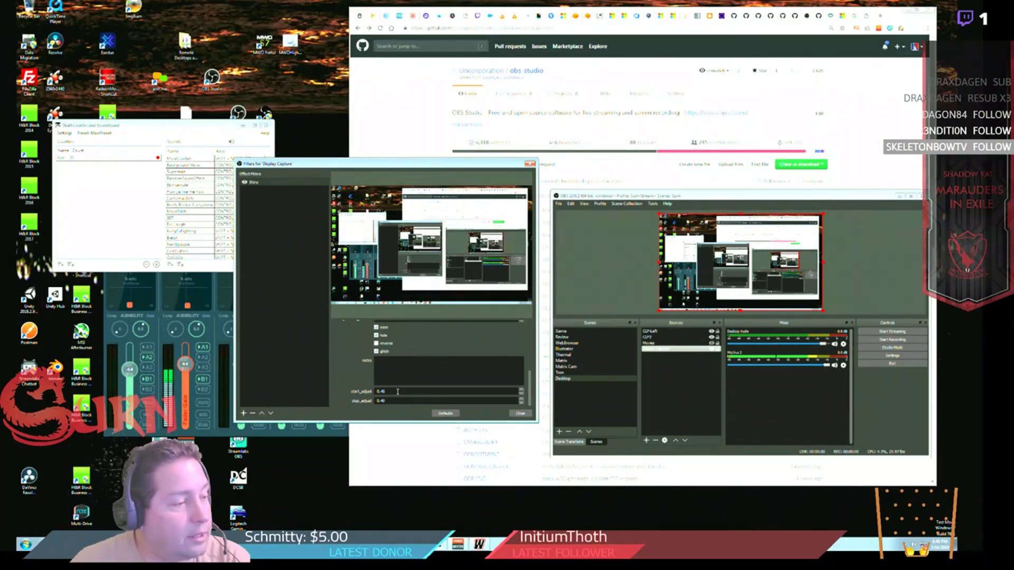